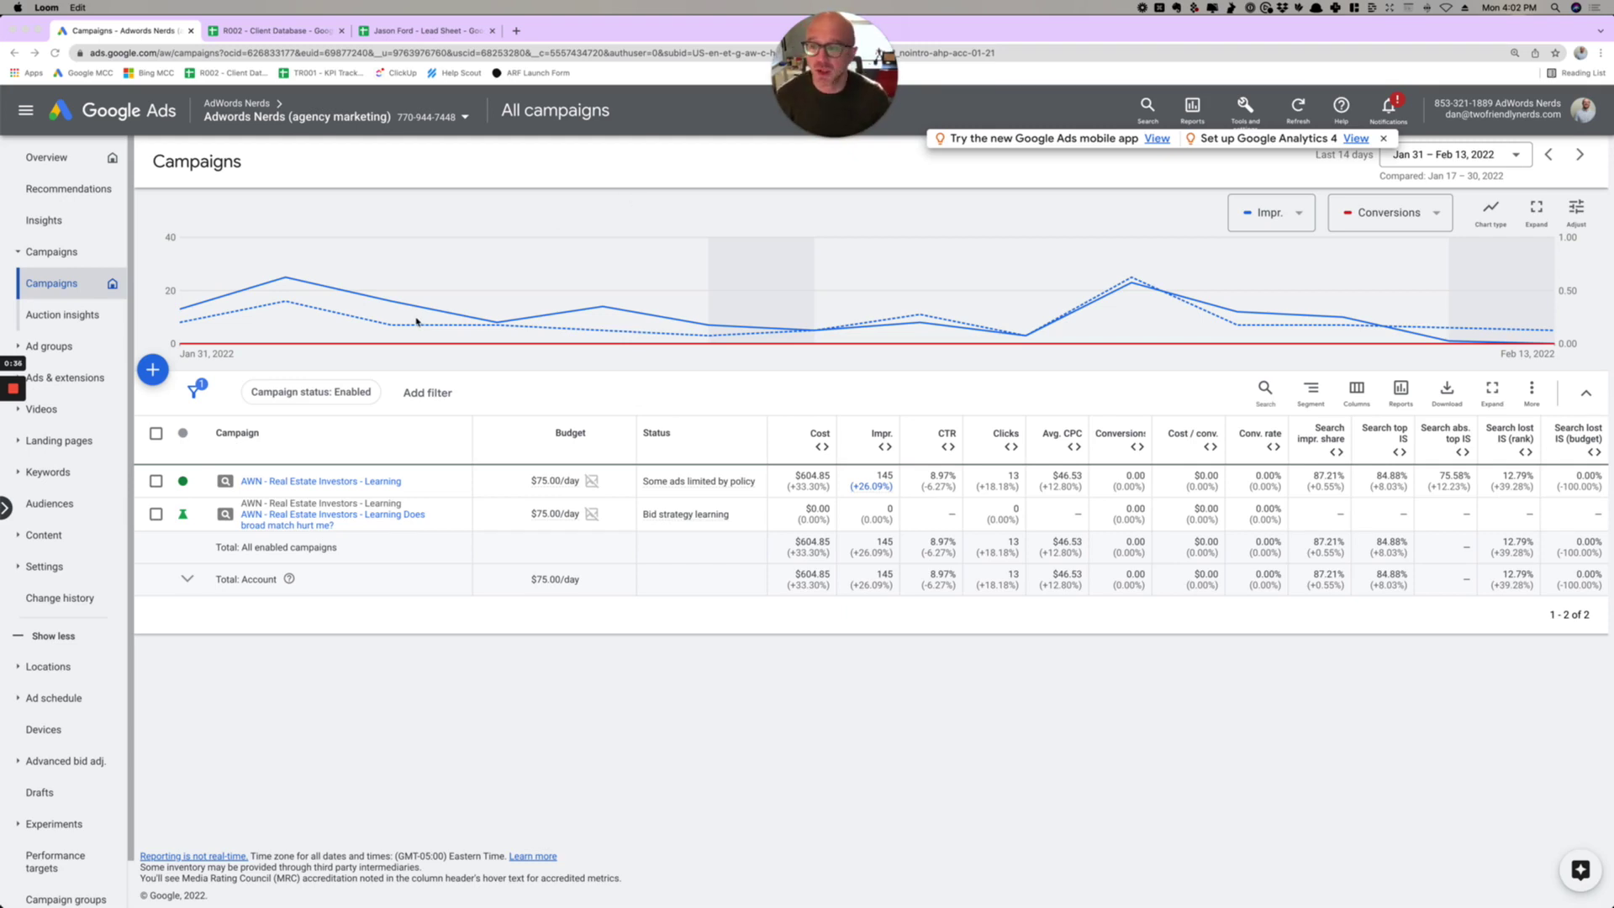
Start a new custom experiment for the Search campaign type from the account's list of all experiments
{"action": "left_click", "coordinate": [50, 251]}
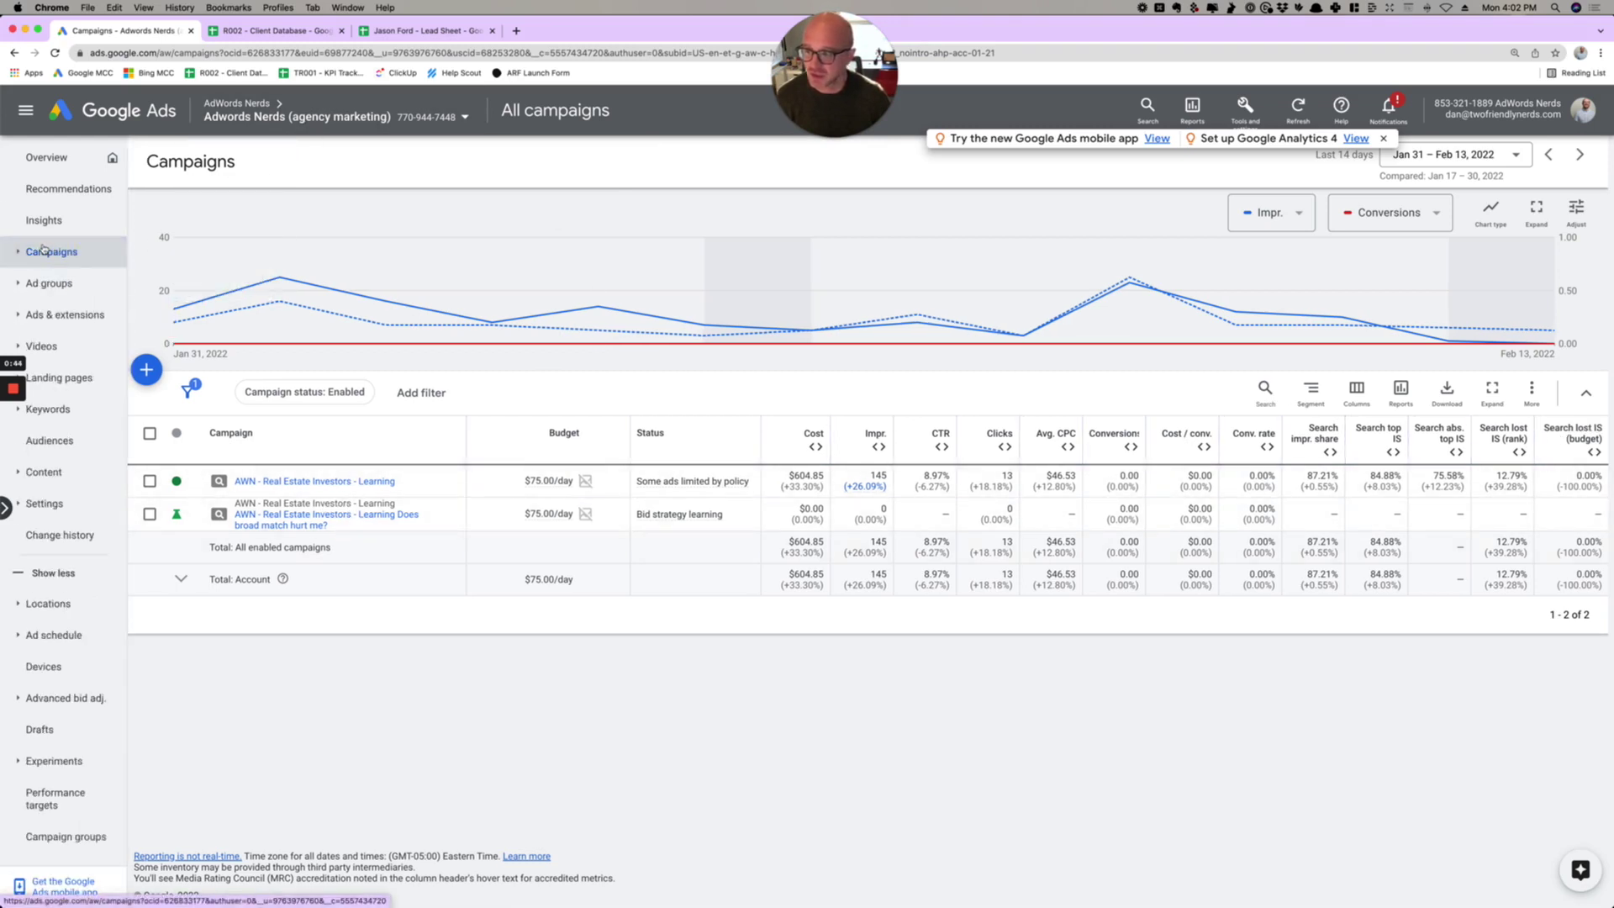
{"action": "left_click", "coordinate": [56, 762]}
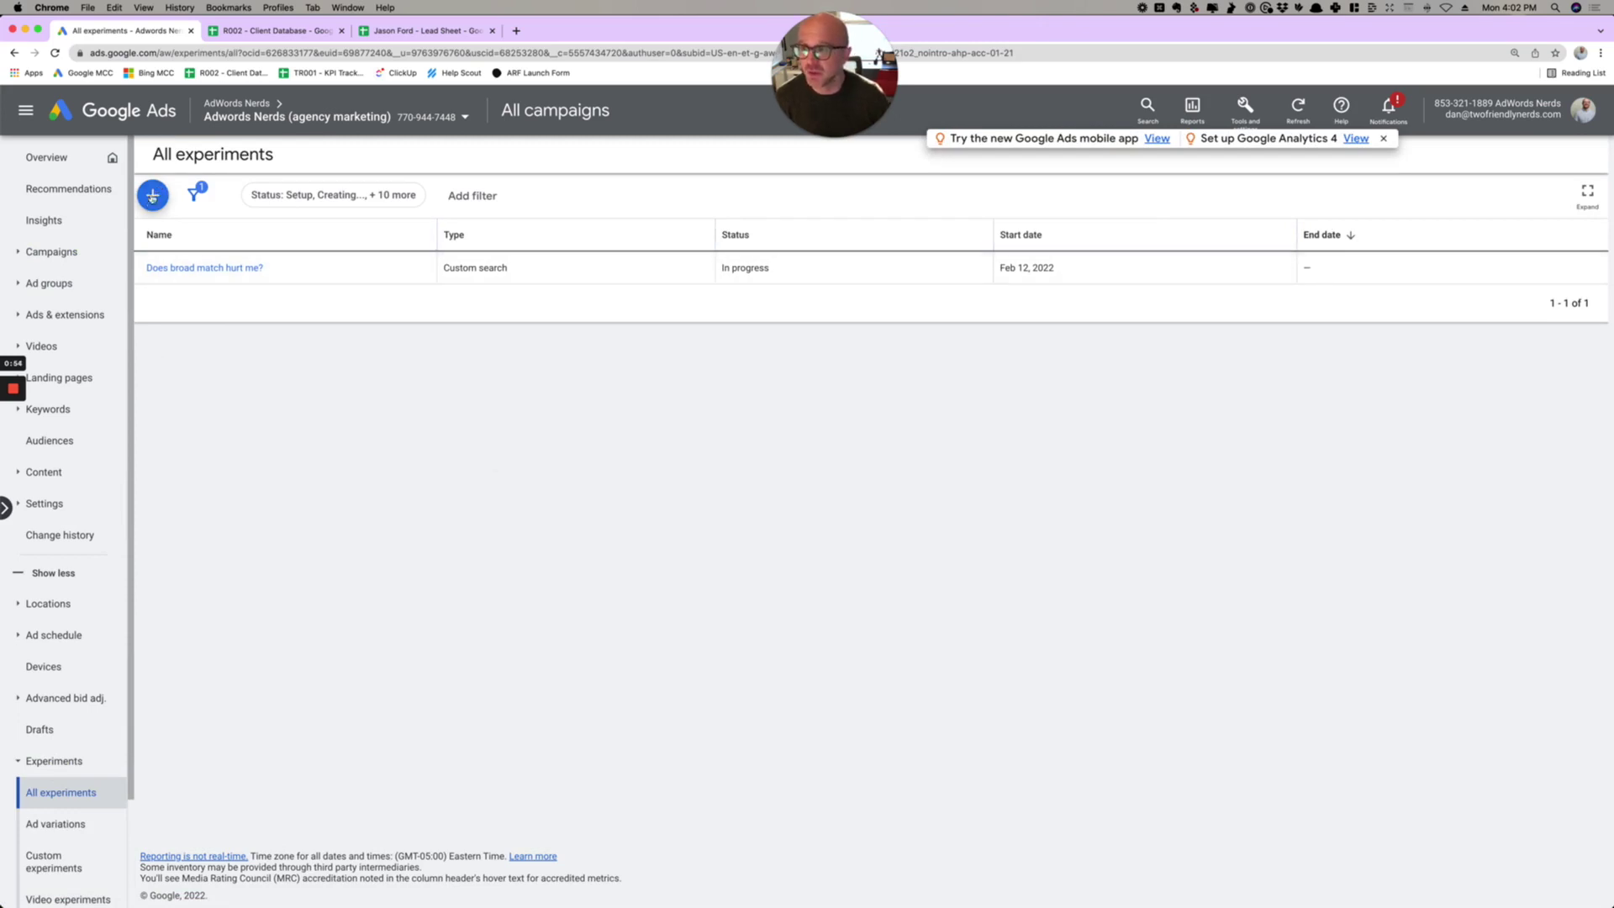
{"action": "left_click", "coordinate": [152, 195]}
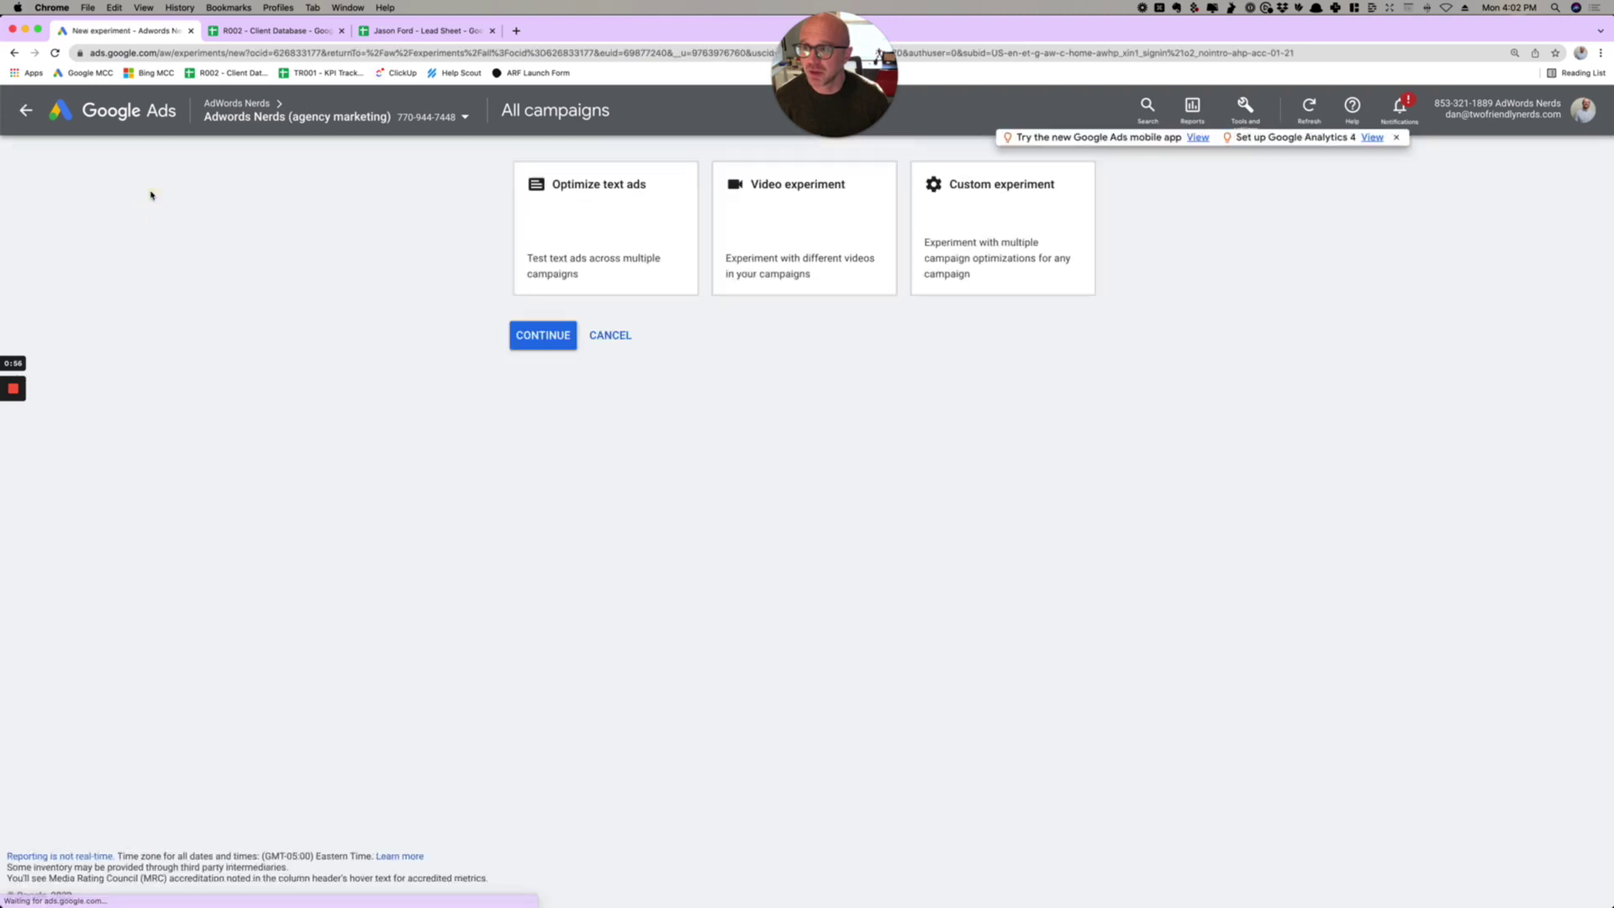
{"action": "left_click", "coordinate": [892, 235]}
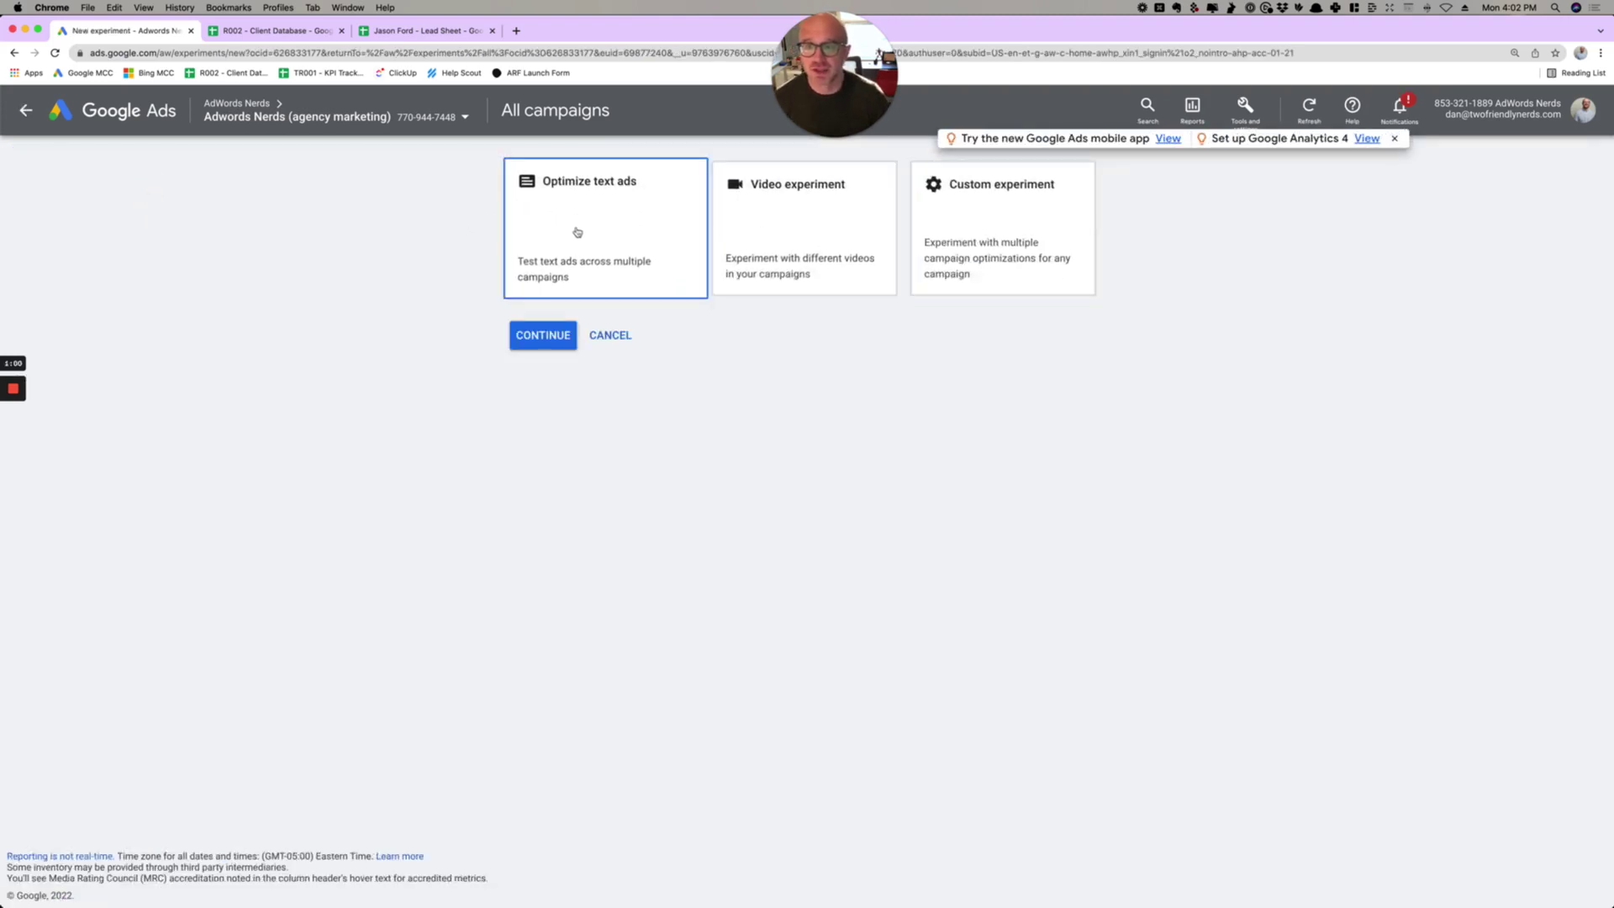
{"action": "left_click", "coordinate": [985, 217]}
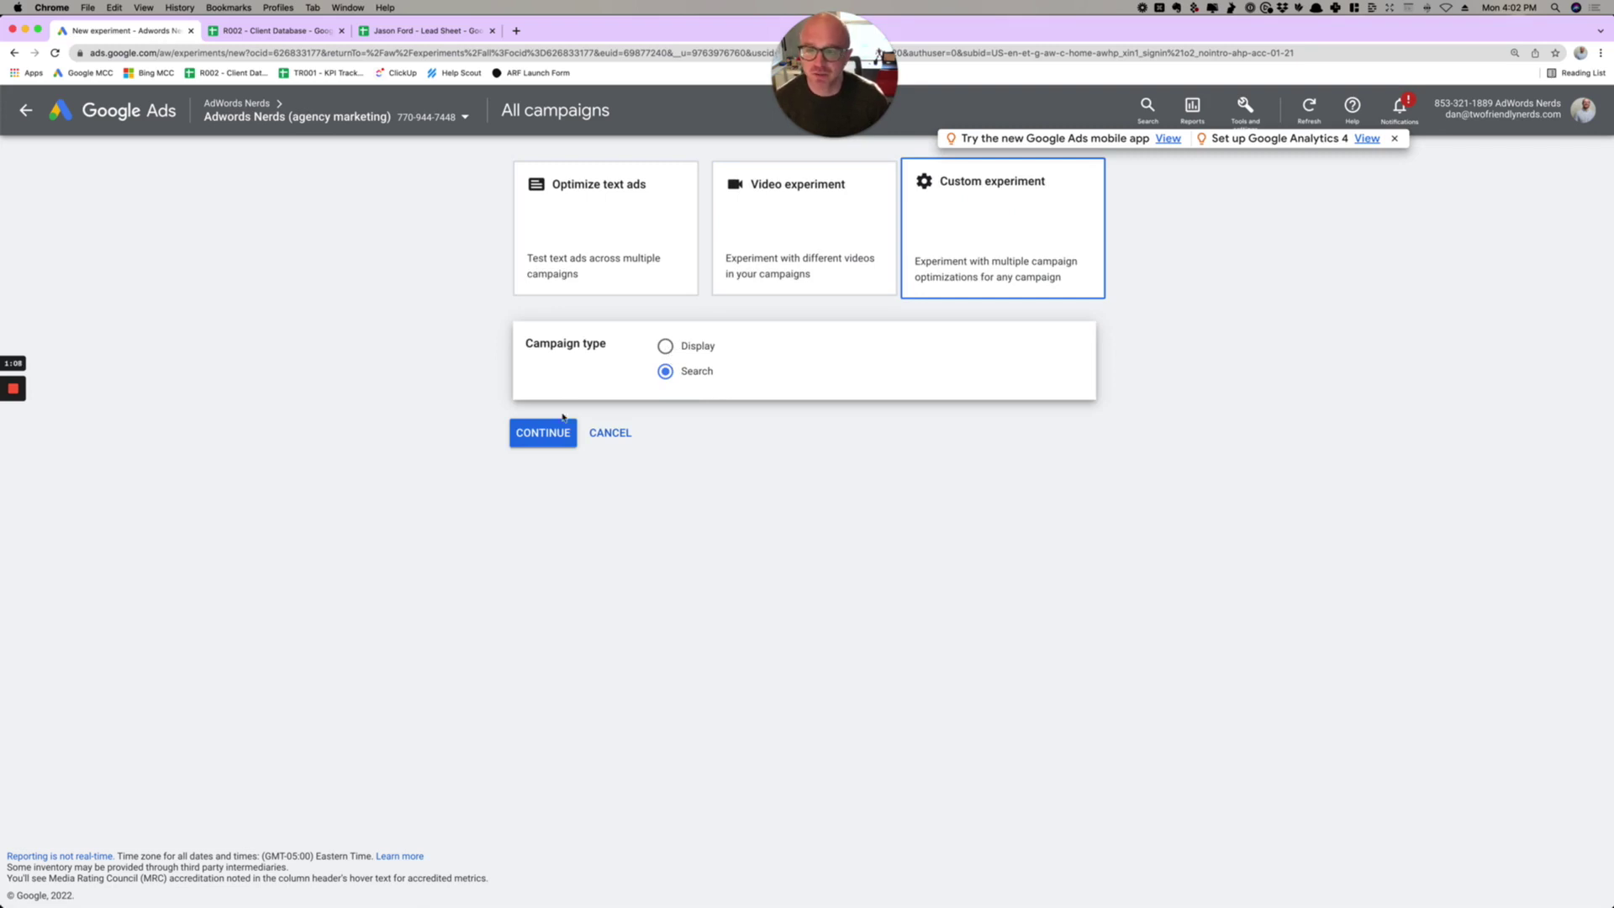
{"action": "left_click", "coordinate": [542, 433]}
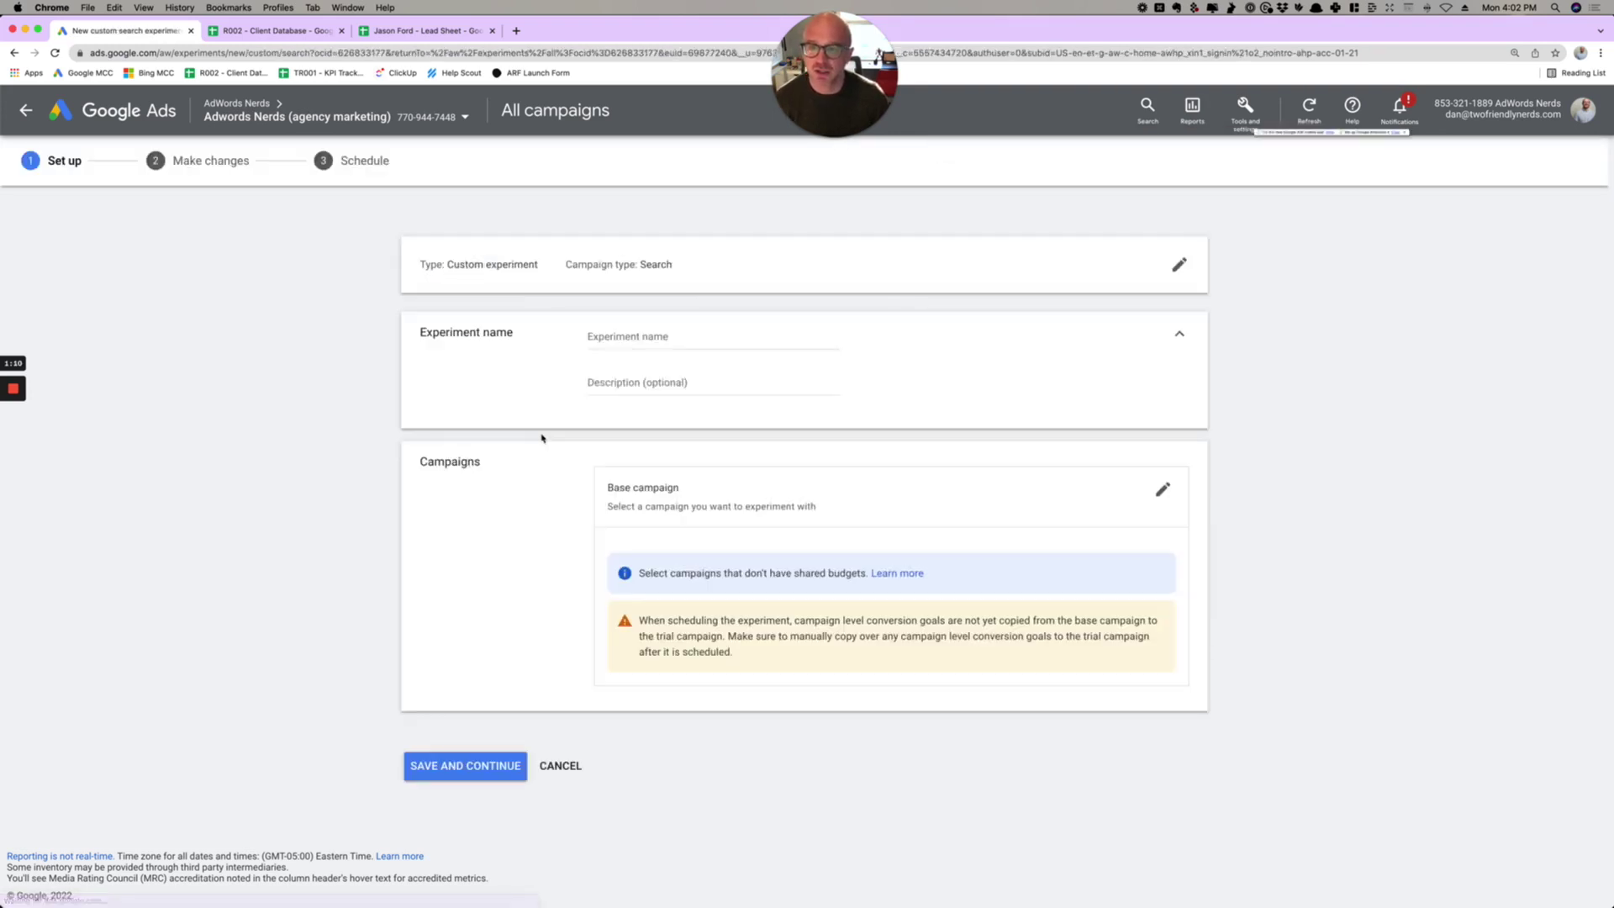
Name the experiment Testing Performance Max and choose AWN - Real Estate Investors - Learning as its base campaign
{"action": "left_click", "coordinate": [661, 337]}
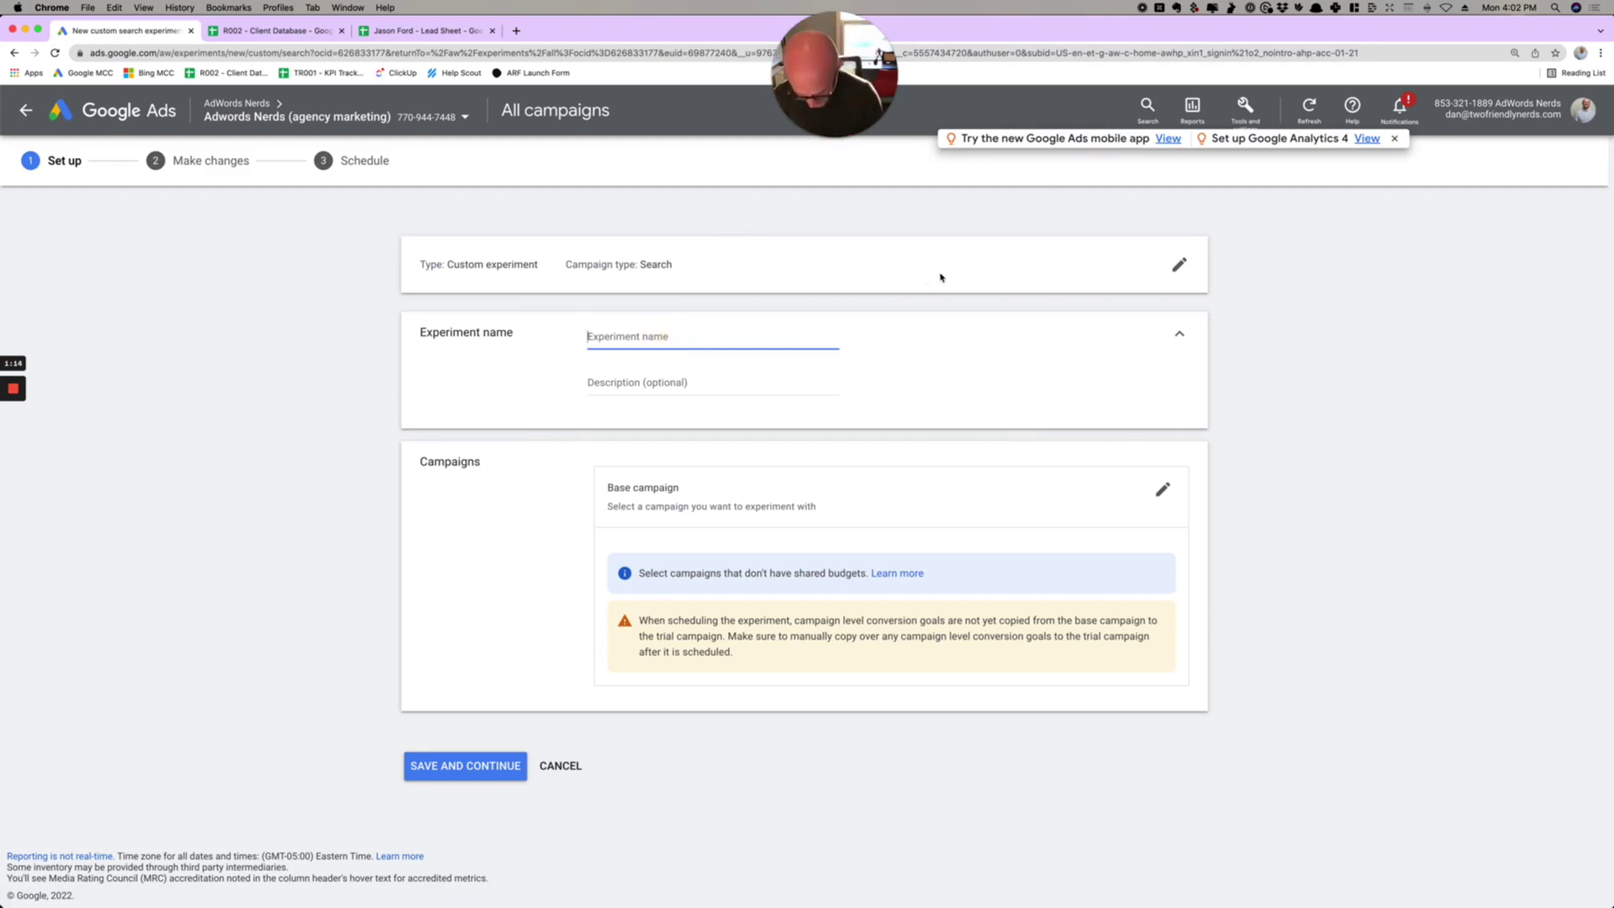
{"action": "type", "text": "Testing Performance Max"}
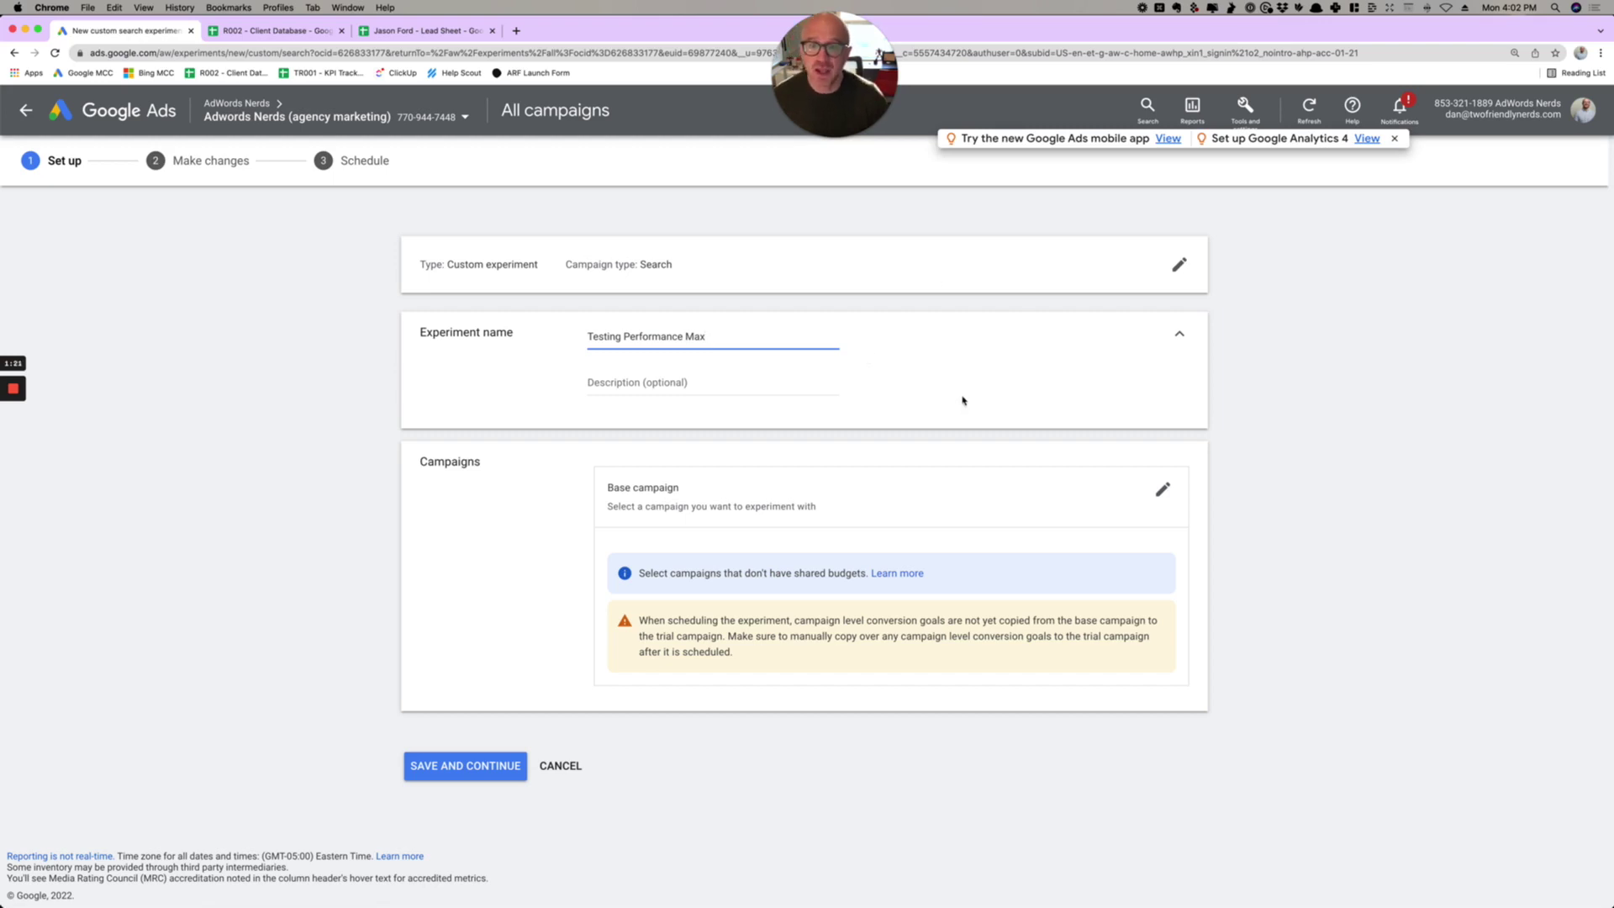
{"action": "left_click", "coordinate": [841, 501]}
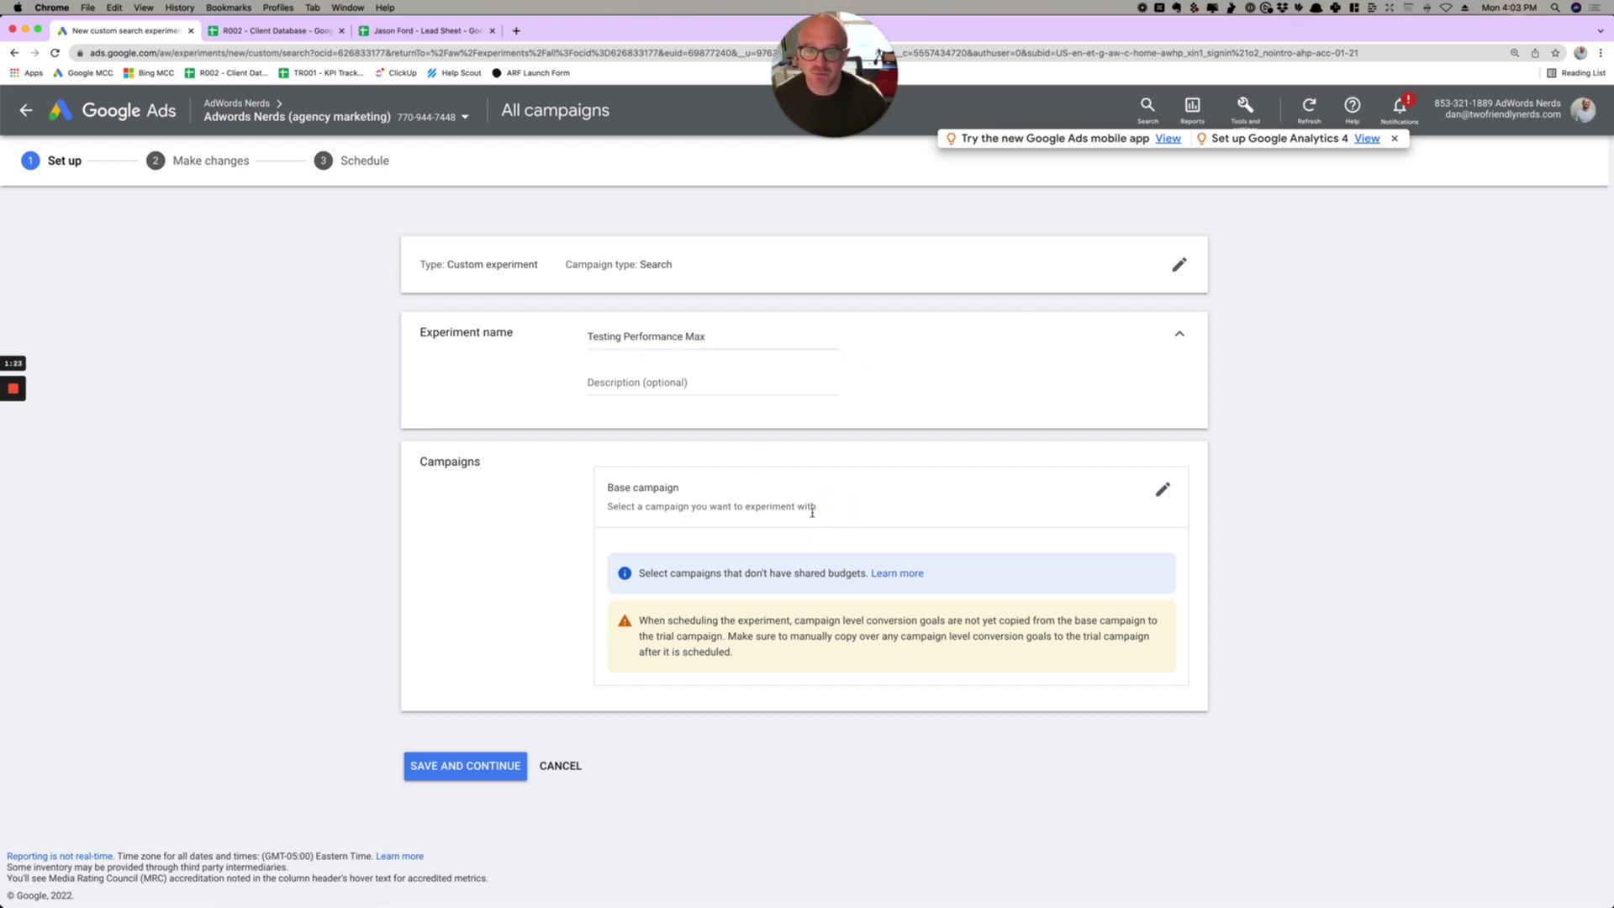
{"action": "left_click", "coordinate": [1163, 490]}
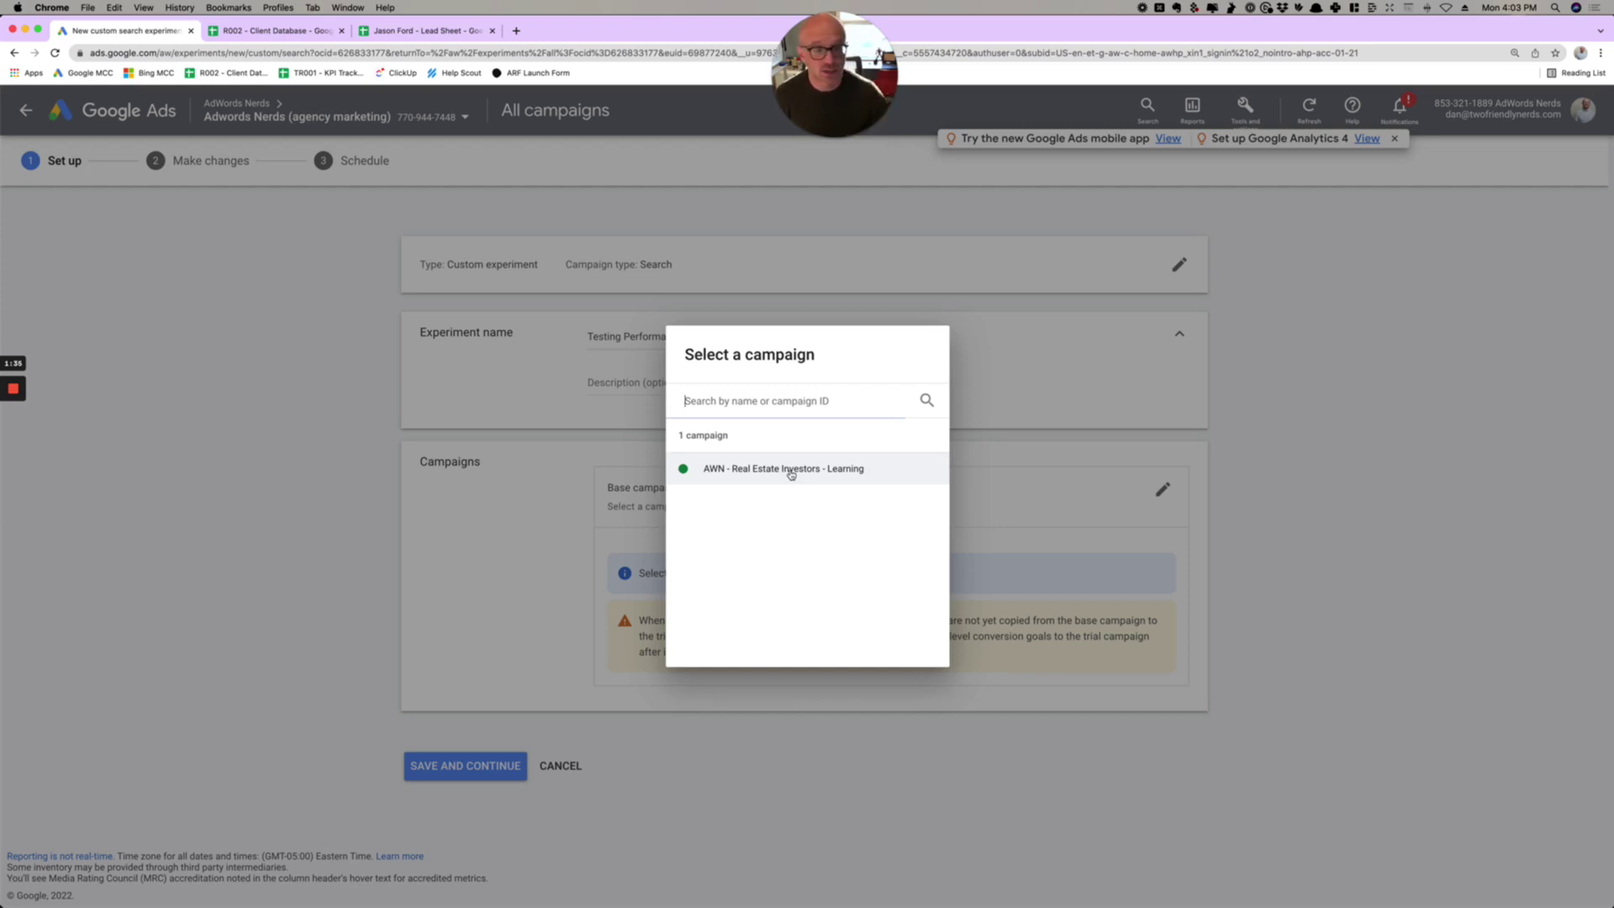
{"action": "left_click", "coordinate": [790, 473]}
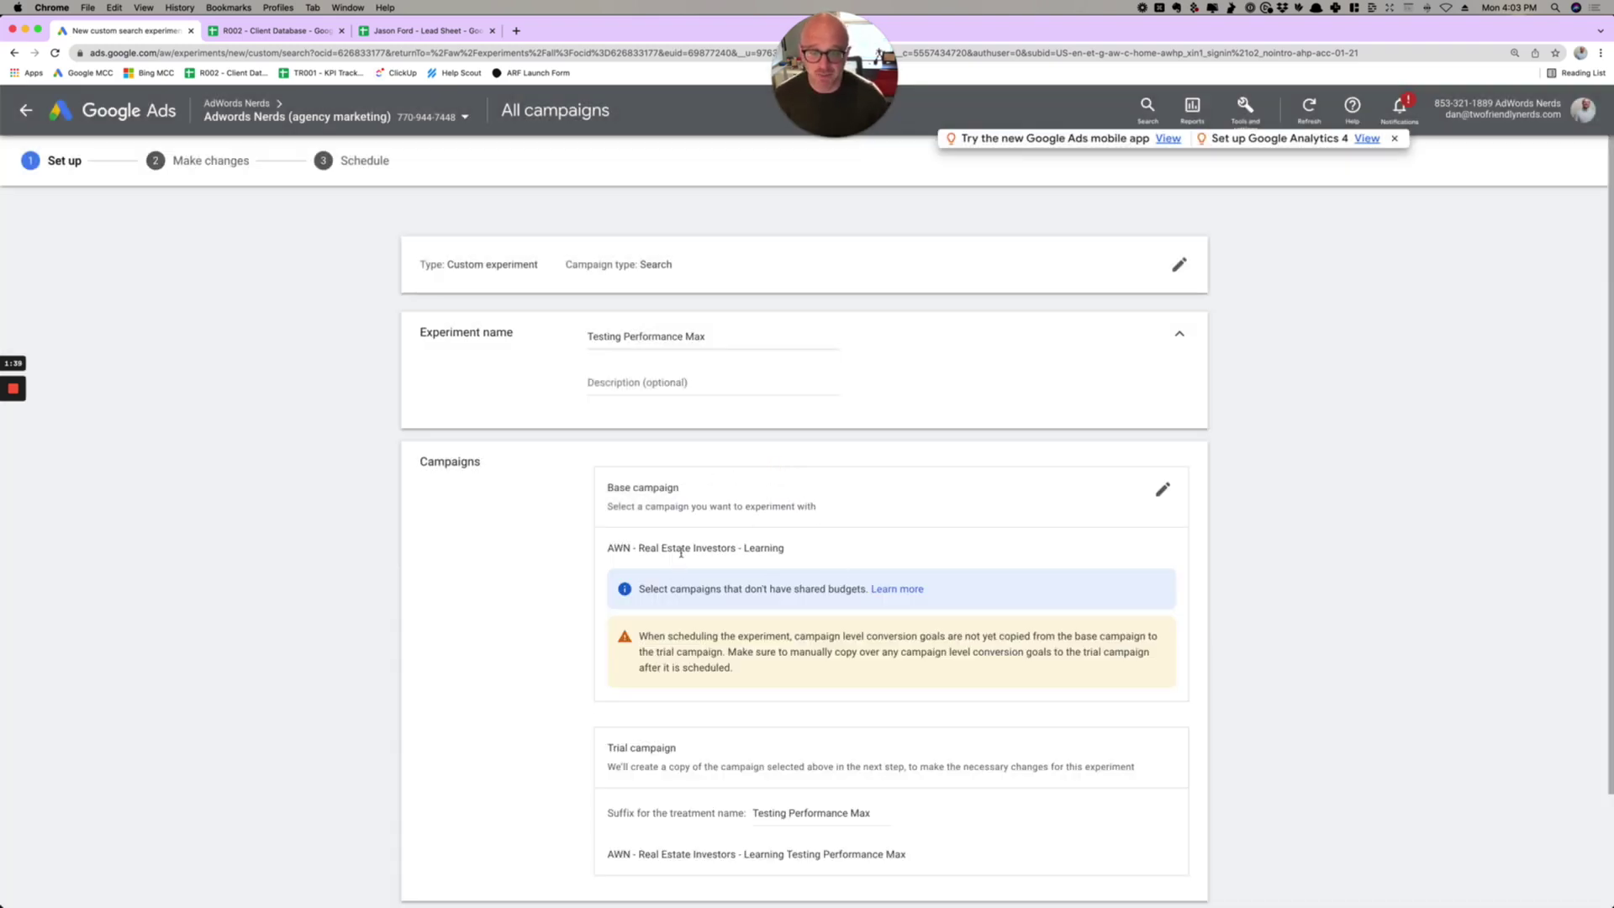
Shorten the trial campaign's name suffix to Performance Max and save the experiment setup
{"action": "scroll", "coordinate": [724, 532], "scroll_direction": "down", "scroll_amount": 3}
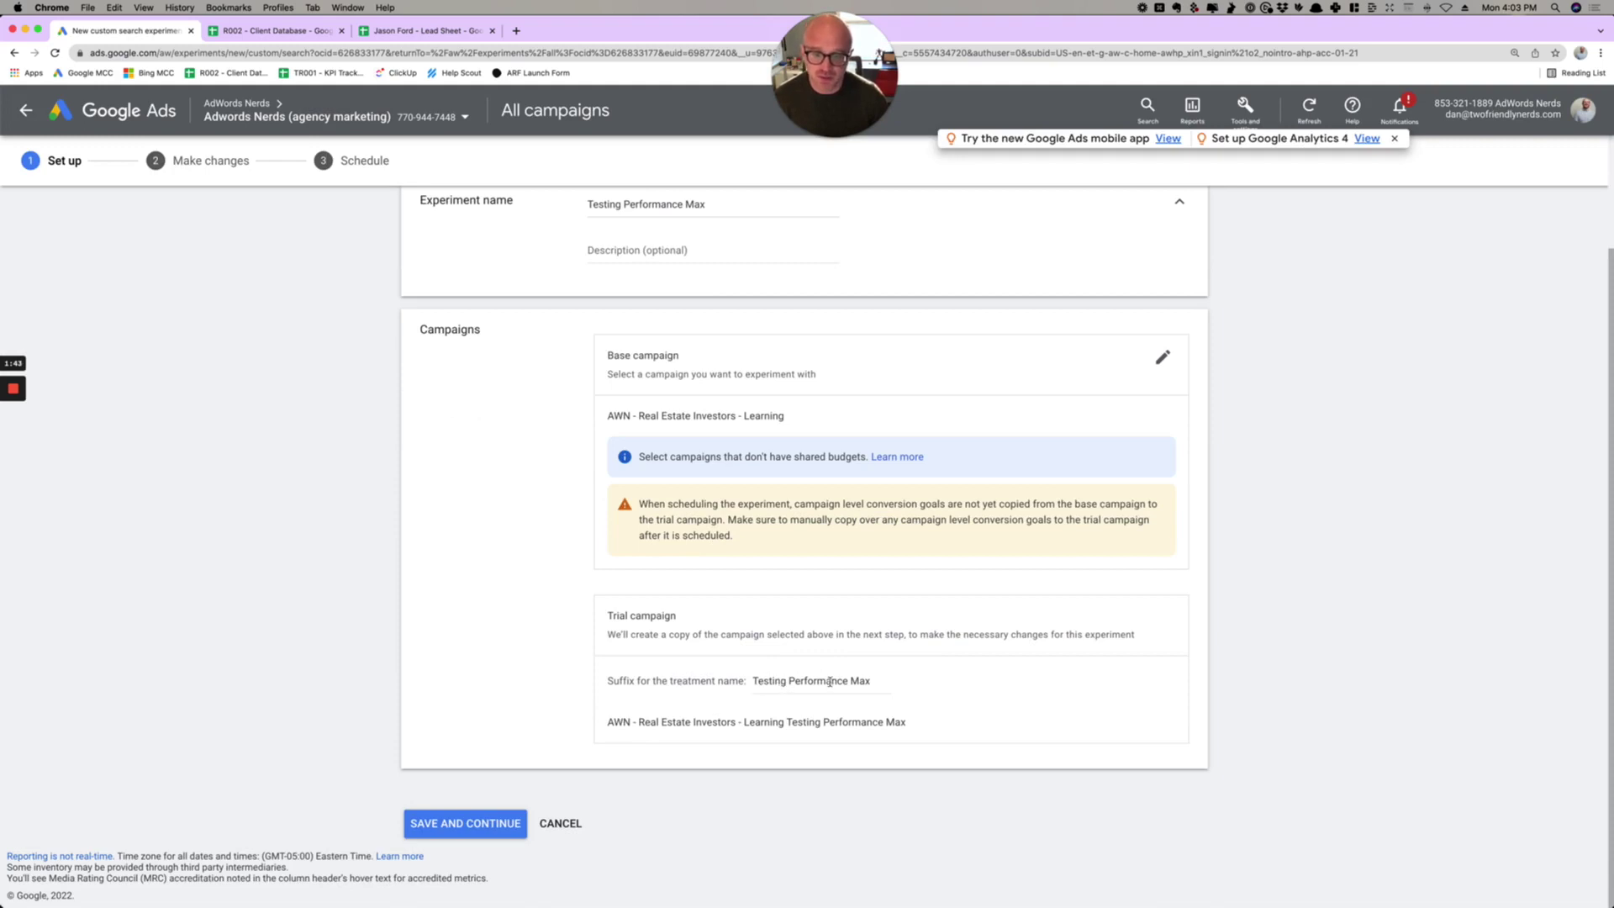
{"action": "left_click_drag", "start_coordinate": [753, 681], "coordinate": [786, 683]}
{"action": "key", "text": "BackSpace"}
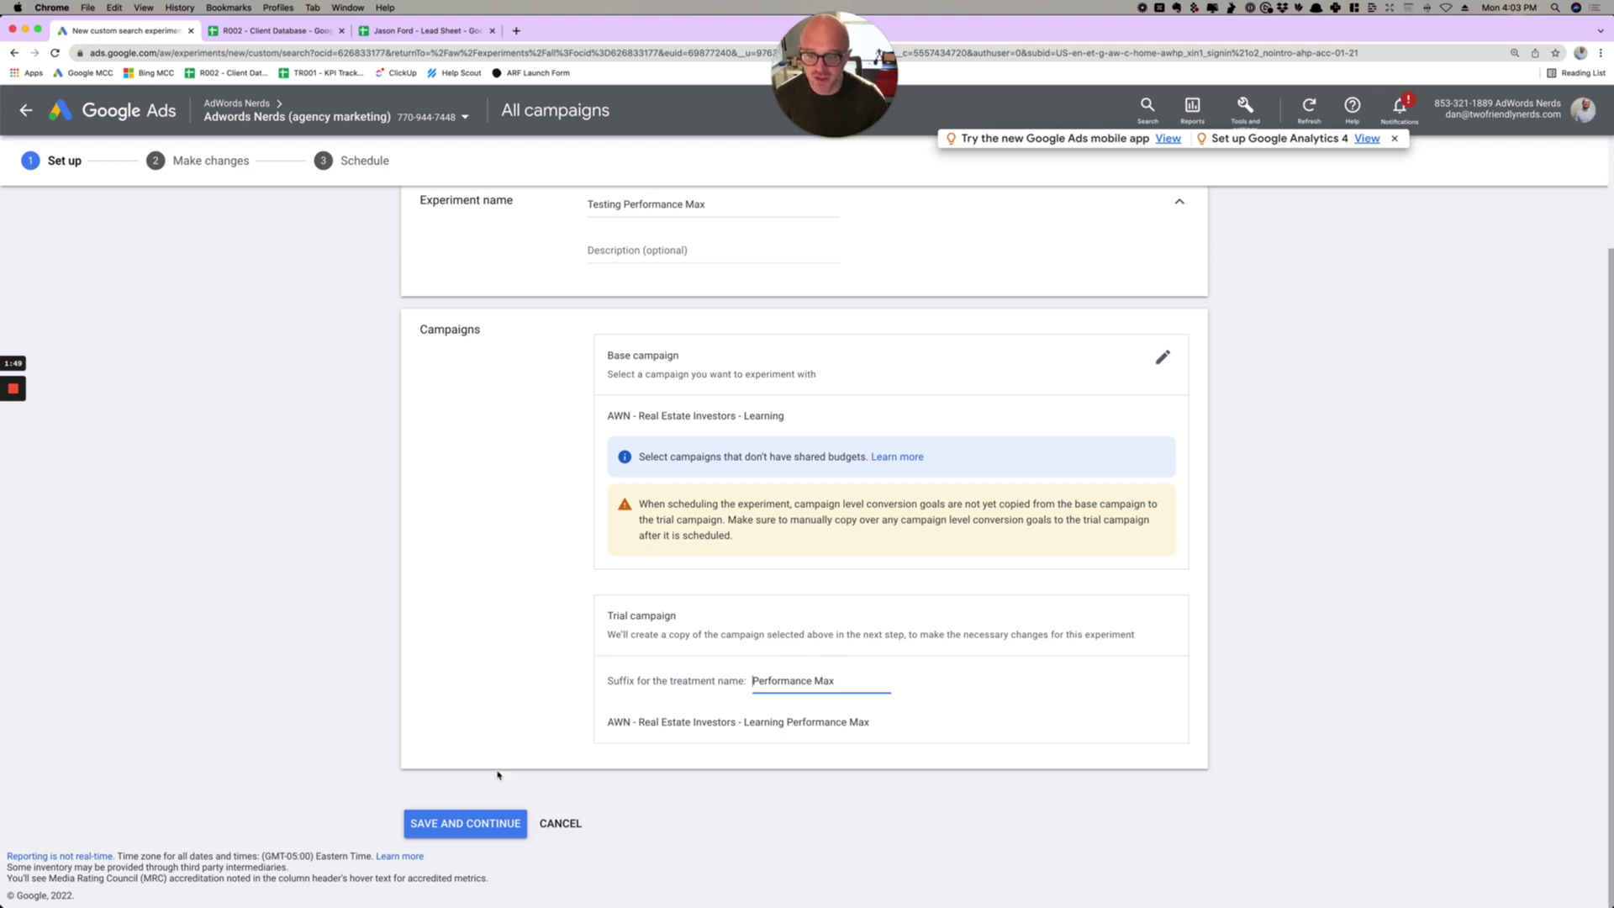
{"action": "left_click", "coordinate": [465, 823]}
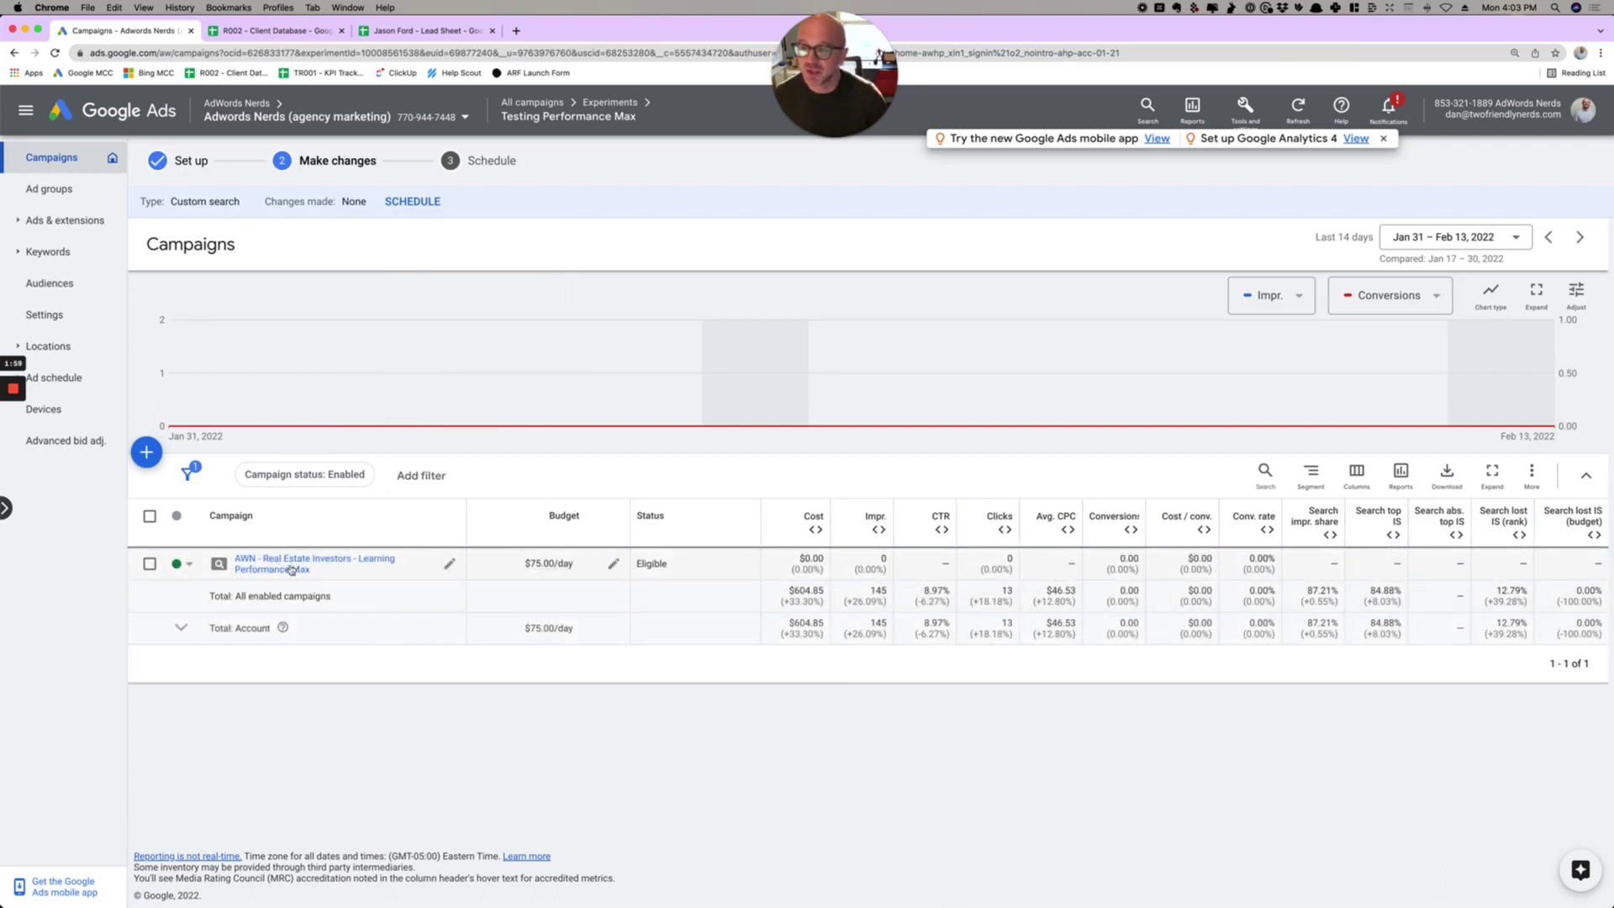
Pause the PPC For Real Estate Investors ad group in the Performance Max trial campaign
{"action": "left_click", "coordinate": [300, 566]}
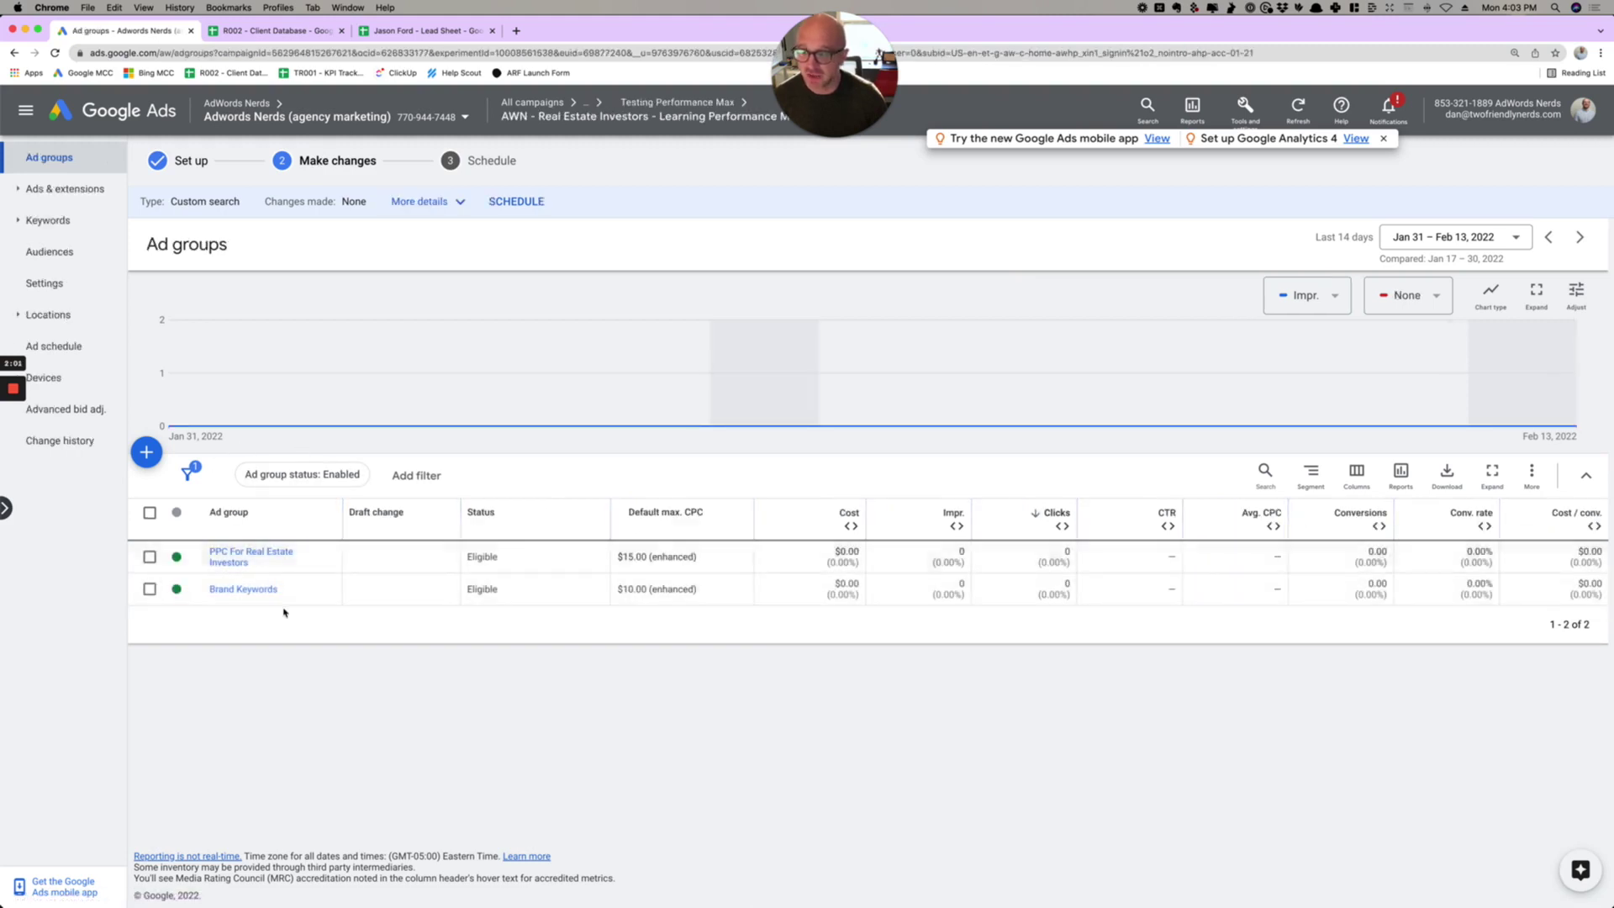
{"action": "left_click", "coordinate": [177, 557]}
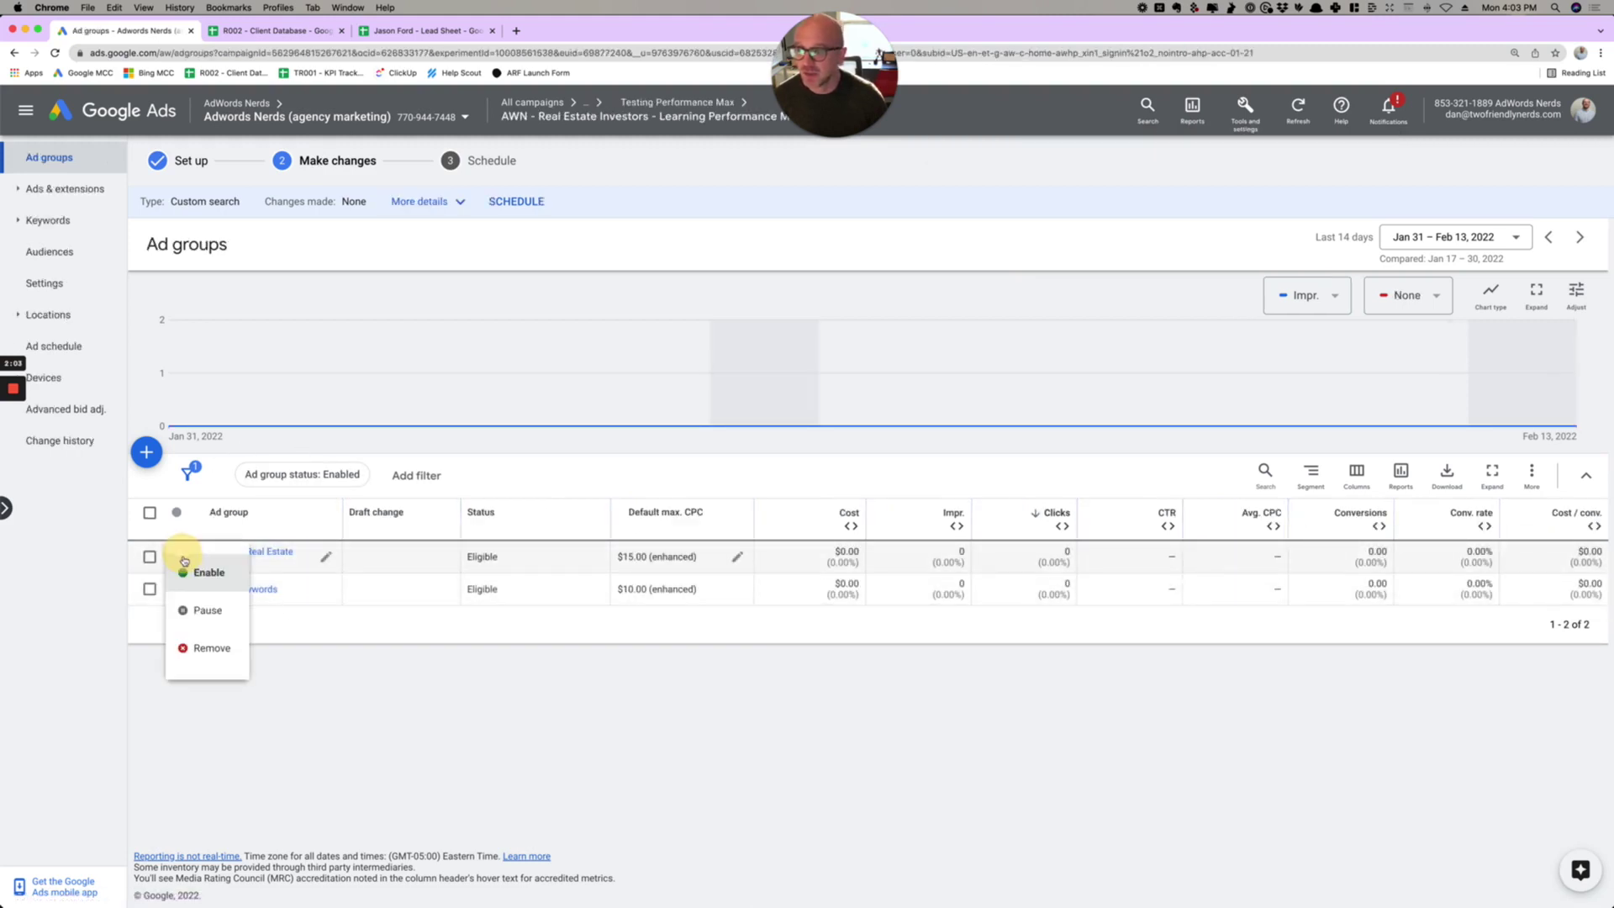
{"action": "left_click", "coordinate": [206, 609]}
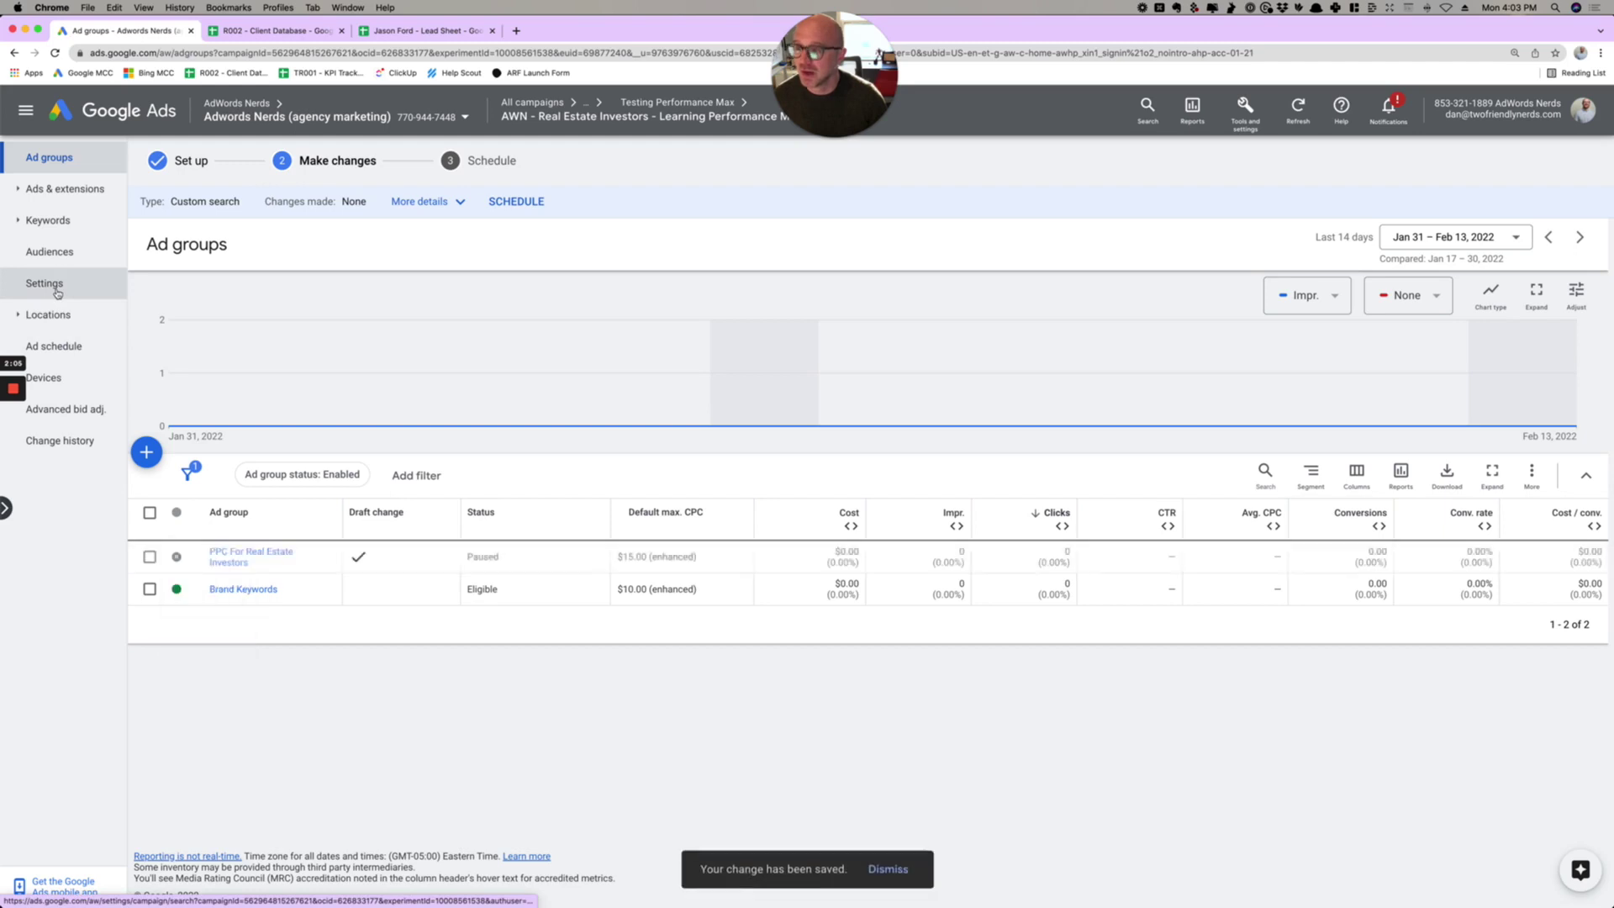
Change the trial campaign's bid strategy to Maximize conversions and save the setting
{"action": "left_click", "coordinate": [56, 289]}
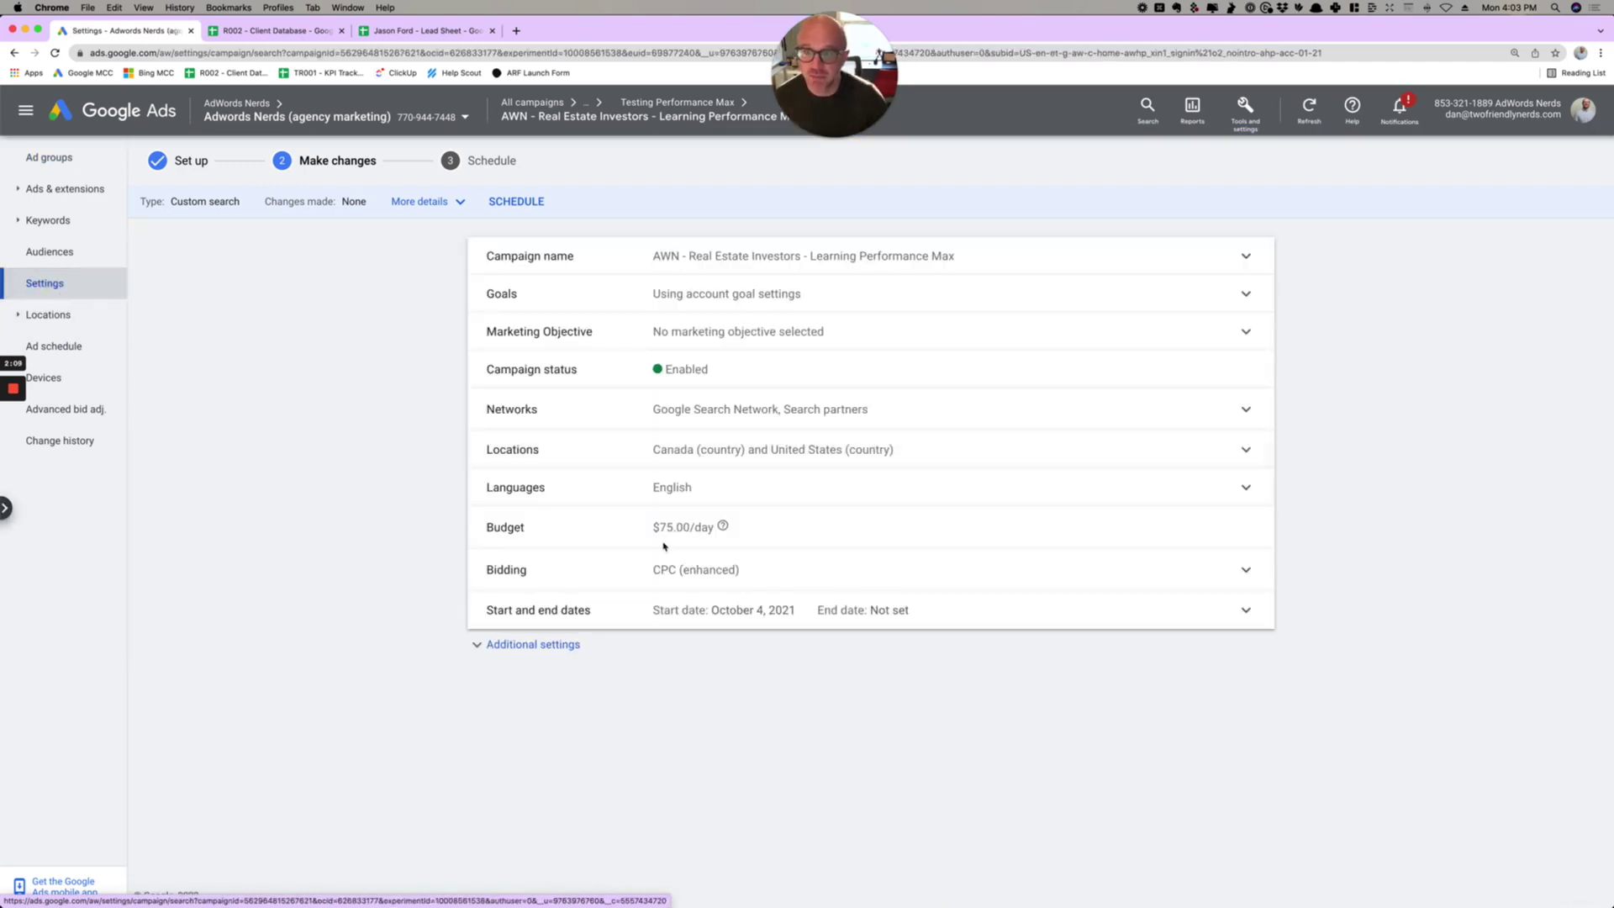
{"action": "left_click", "coordinate": [795, 571]}
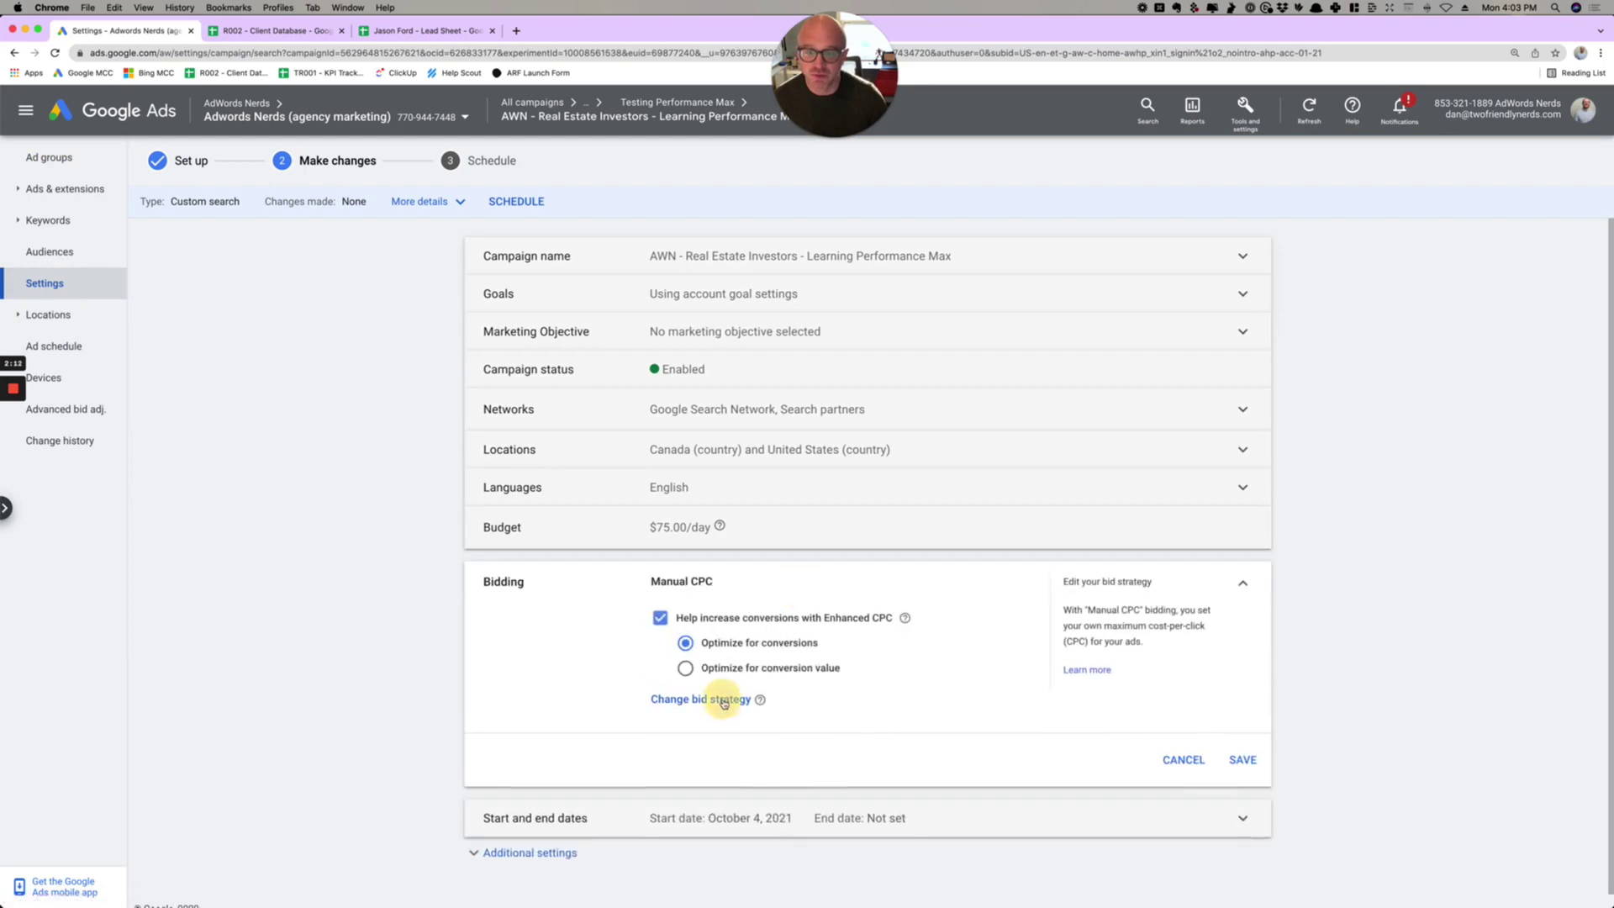
{"action": "left_click", "coordinate": [720, 696]}
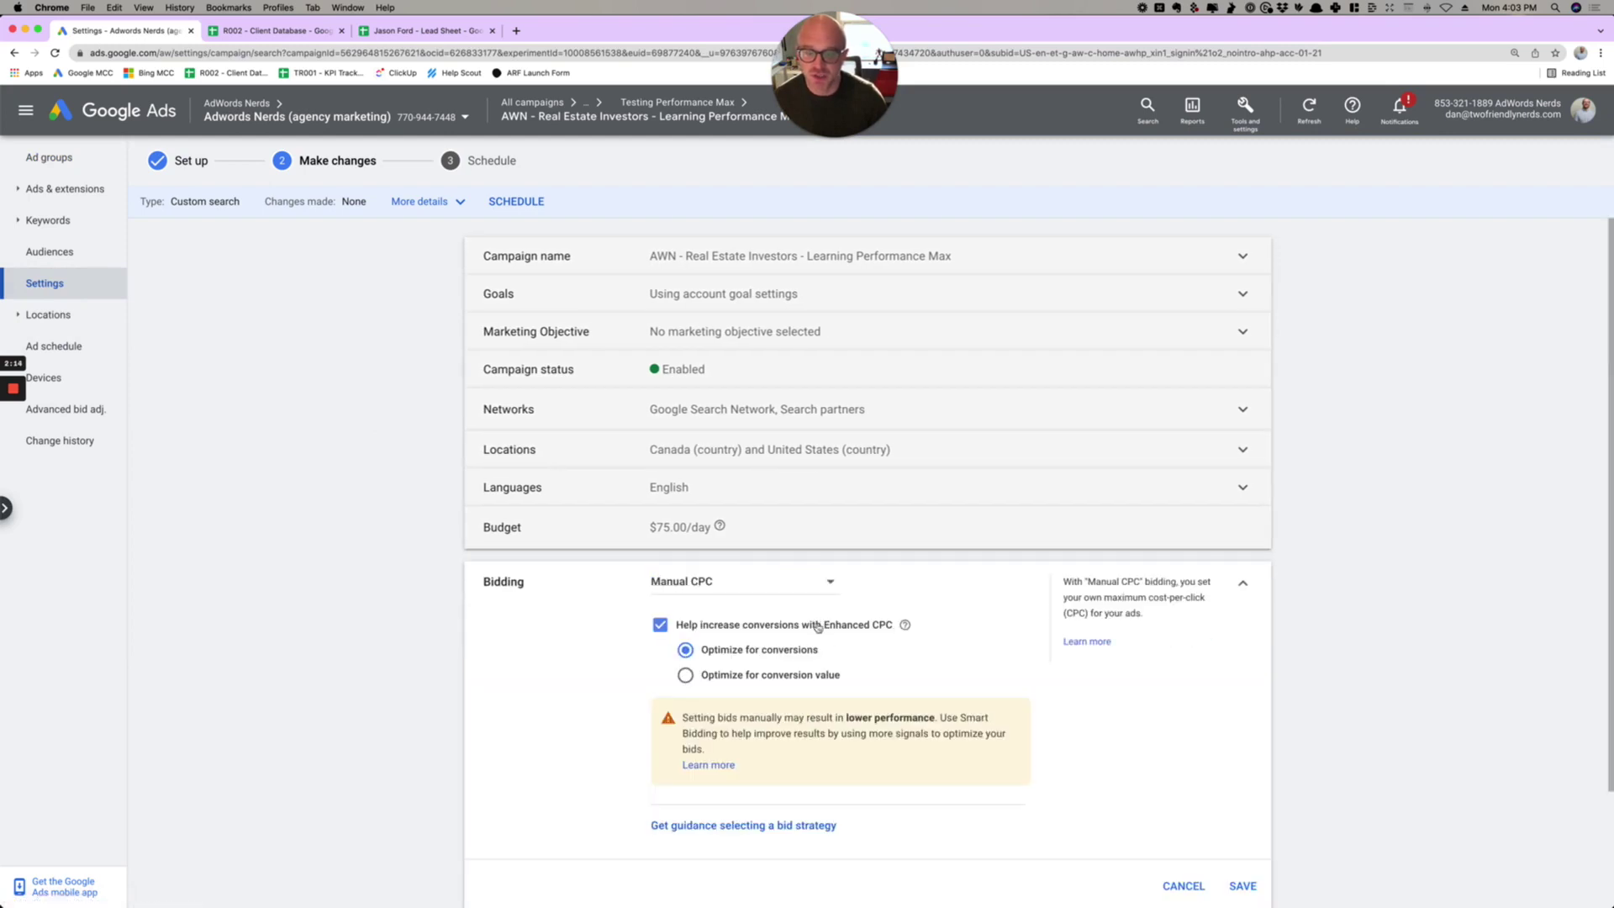
{"action": "left_click", "coordinate": [751, 580]}
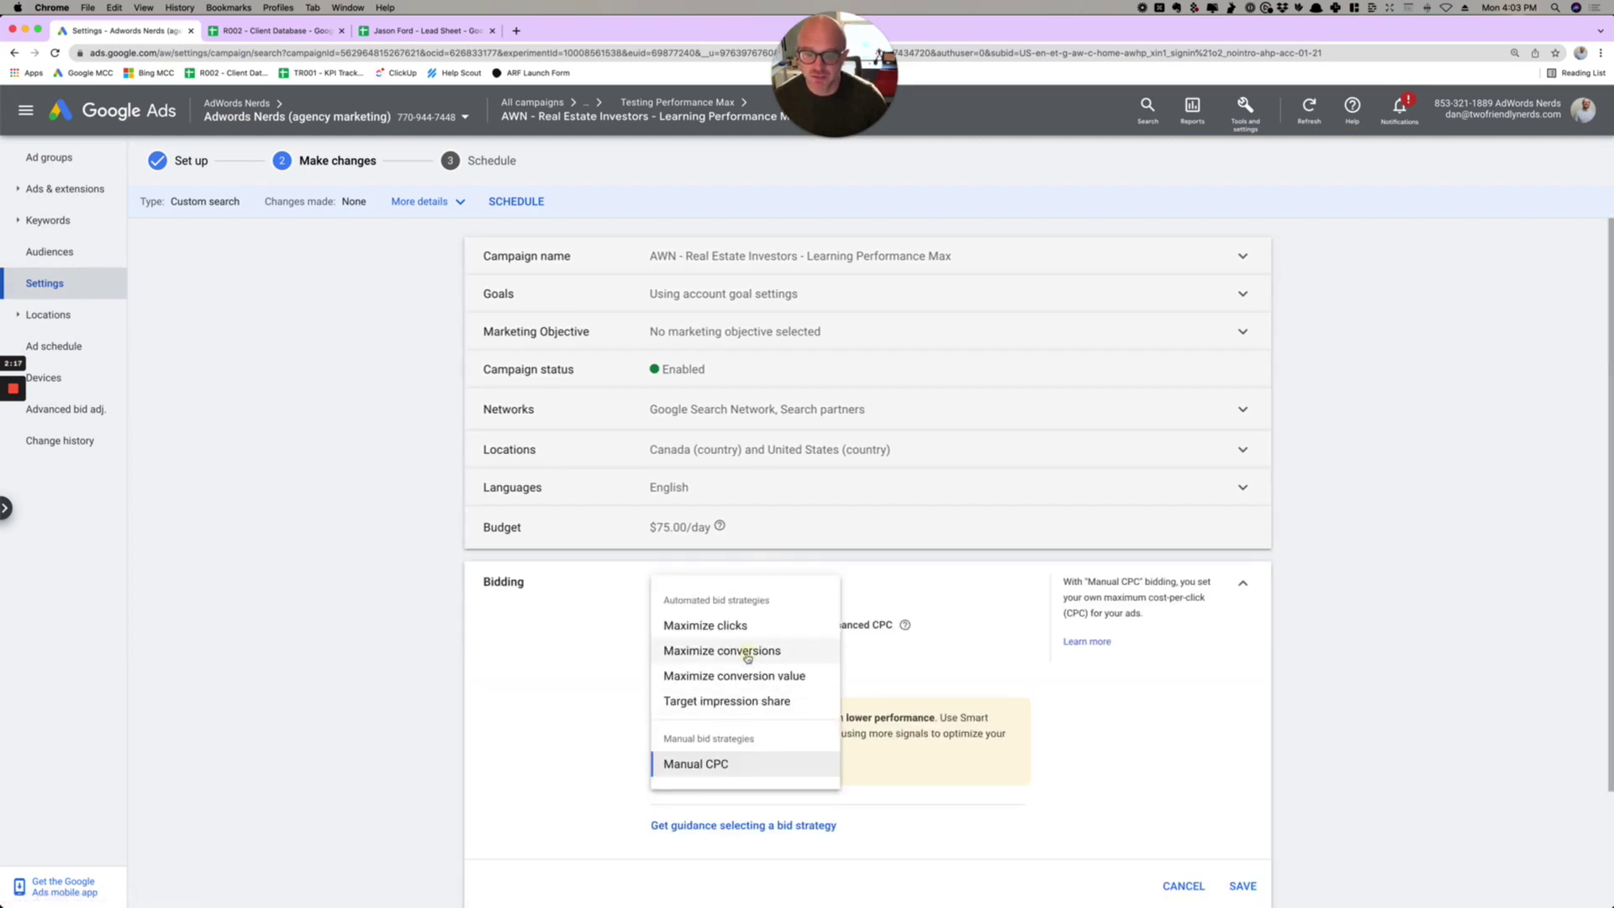
{"action": "left_click", "coordinate": [747, 660]}
{"action": "left_click", "coordinate": [1242, 772]}
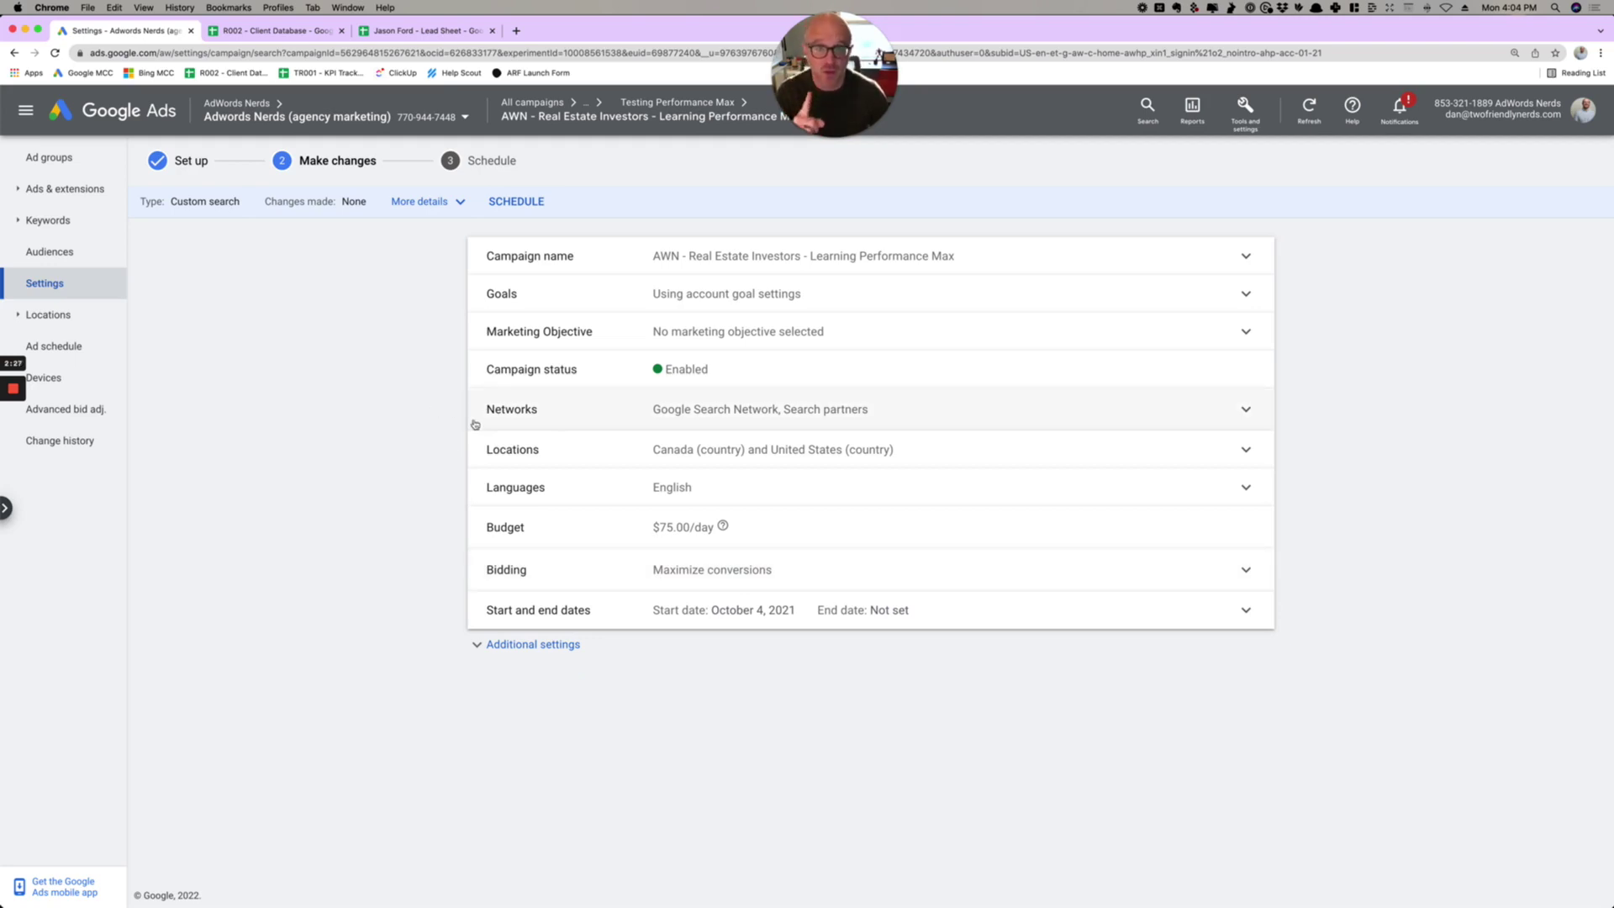
Proceed to scheduling the experiment and set its first goal to a decrease in Cost per conversion
{"action": "left_click", "coordinate": [514, 204]}
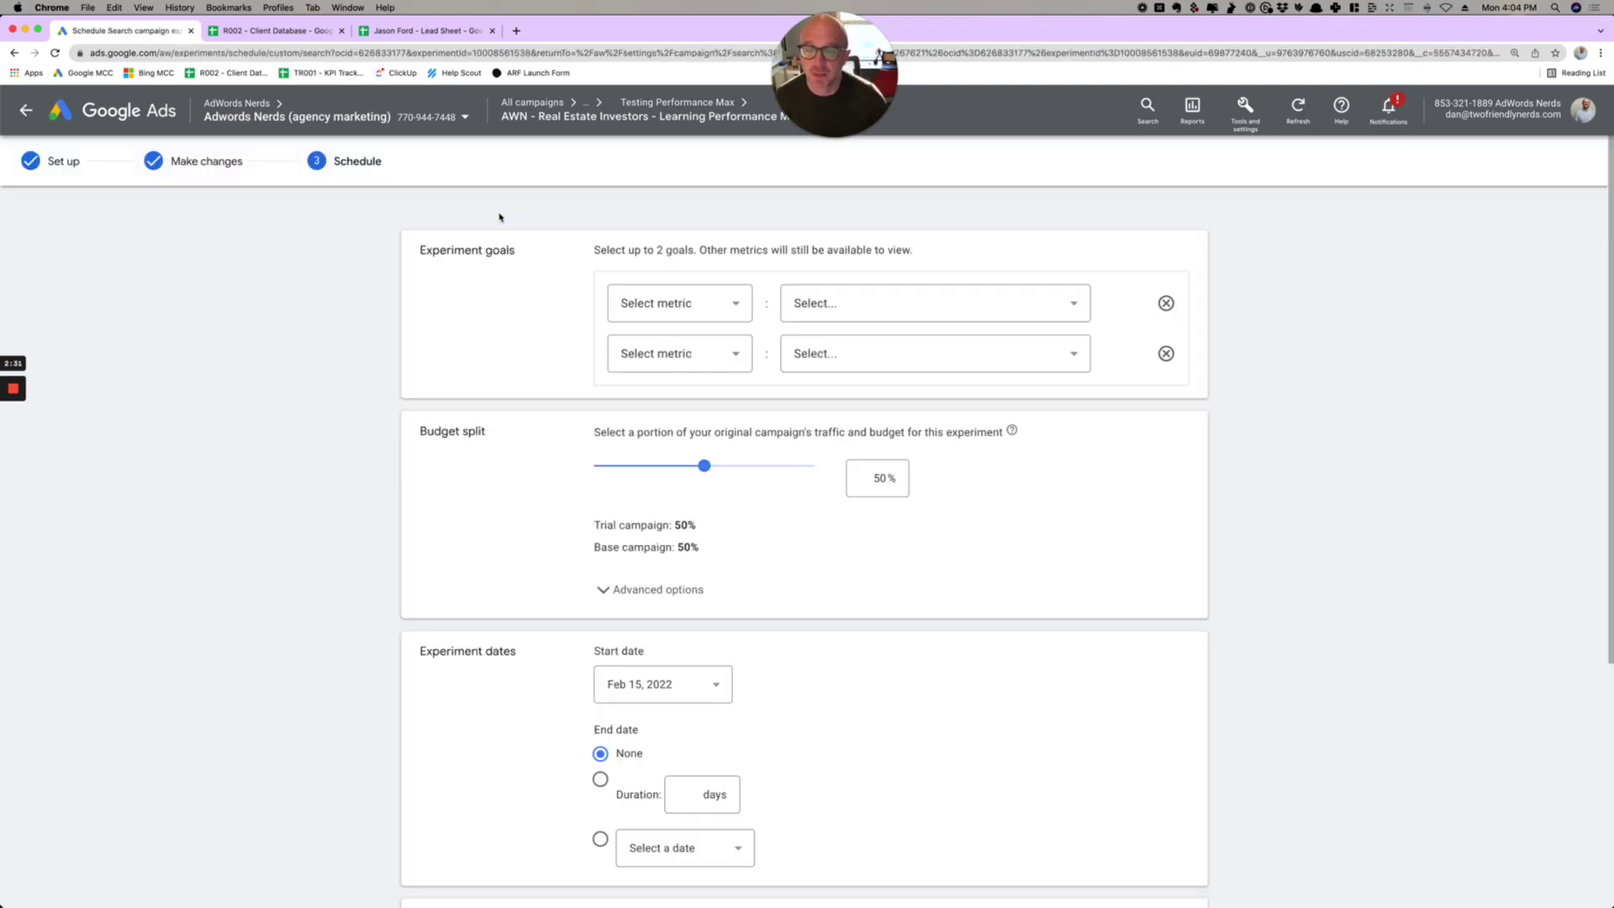
{"action": "left_click_drag", "start_coordinate": [421, 249], "coordinate": [509, 250]}
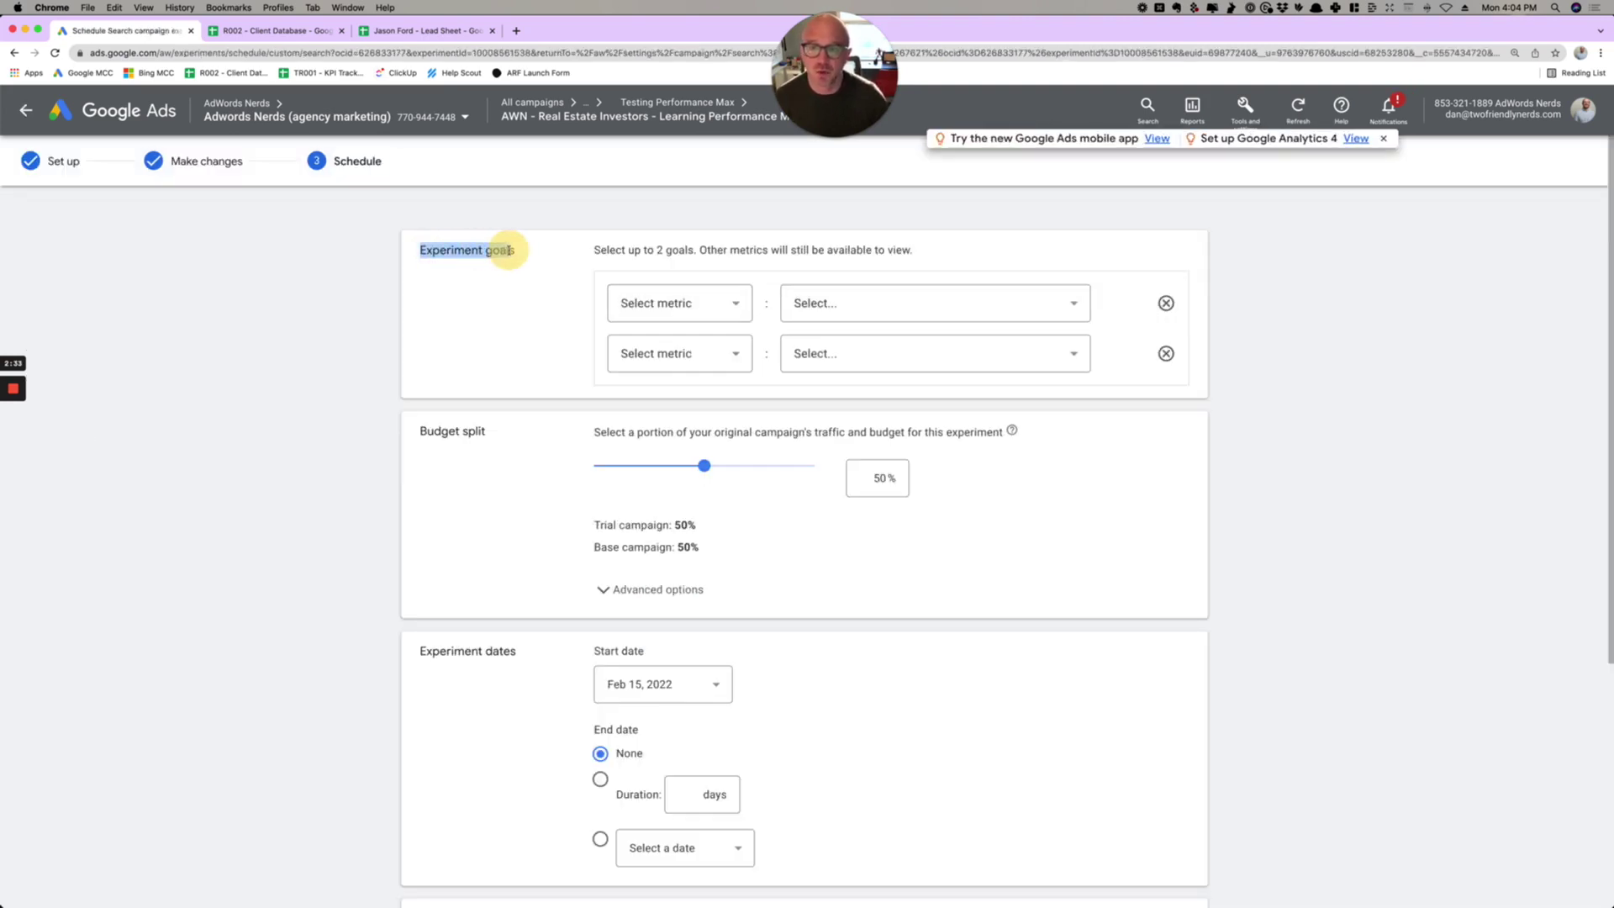
{"action": "left_click", "coordinate": [677, 304]}
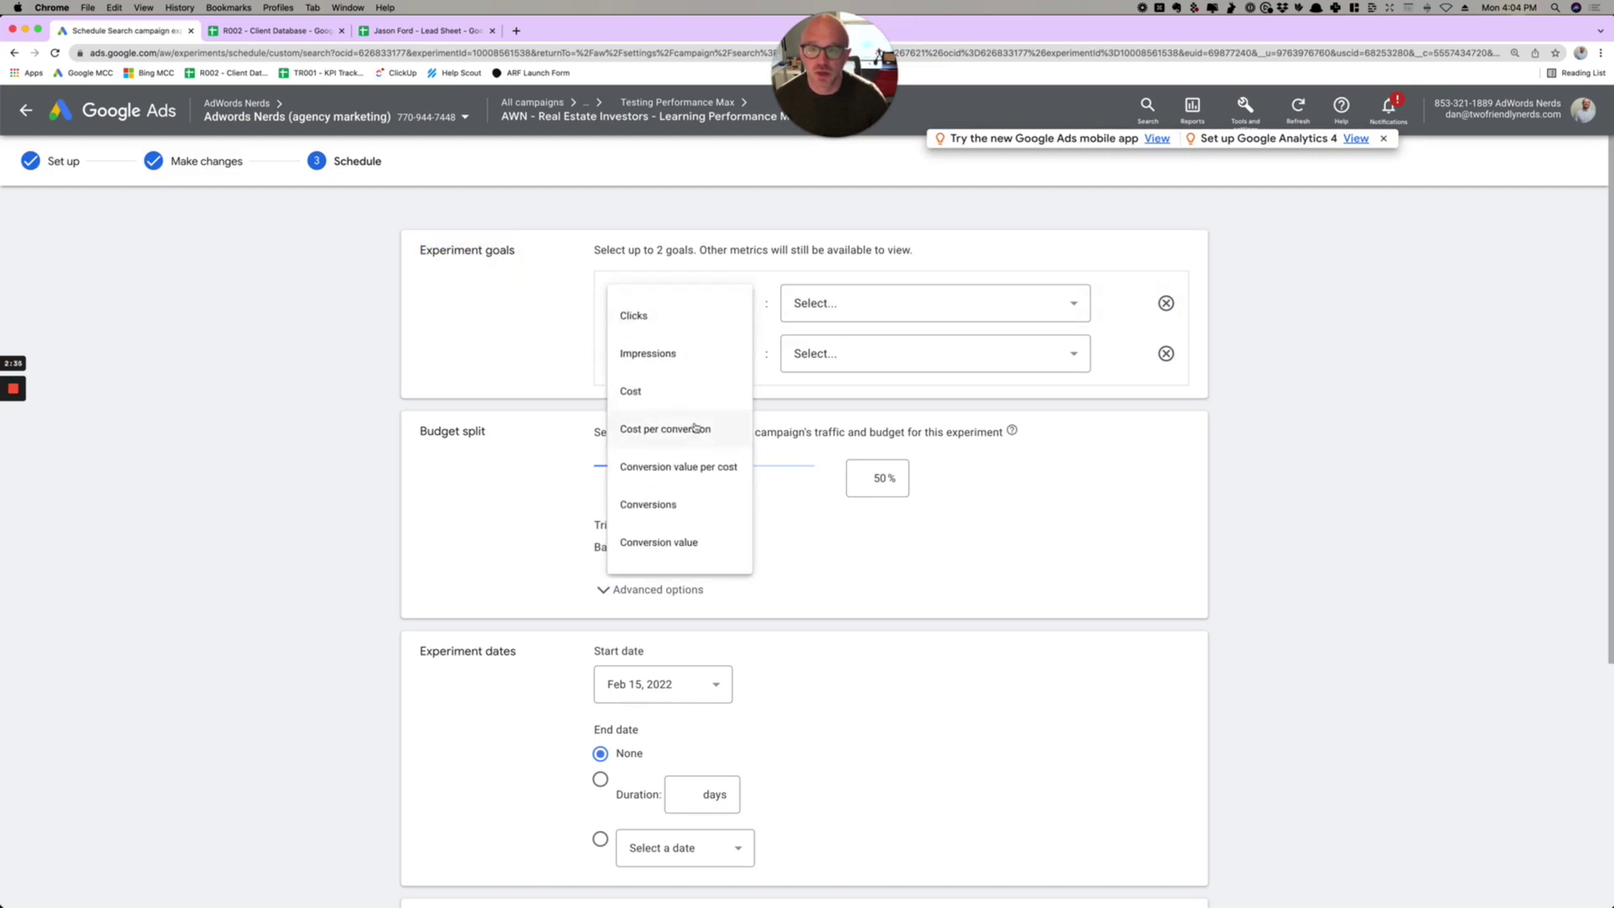
{"action": "left_click", "coordinate": [632, 427]}
{"action": "left_click", "coordinate": [875, 306]}
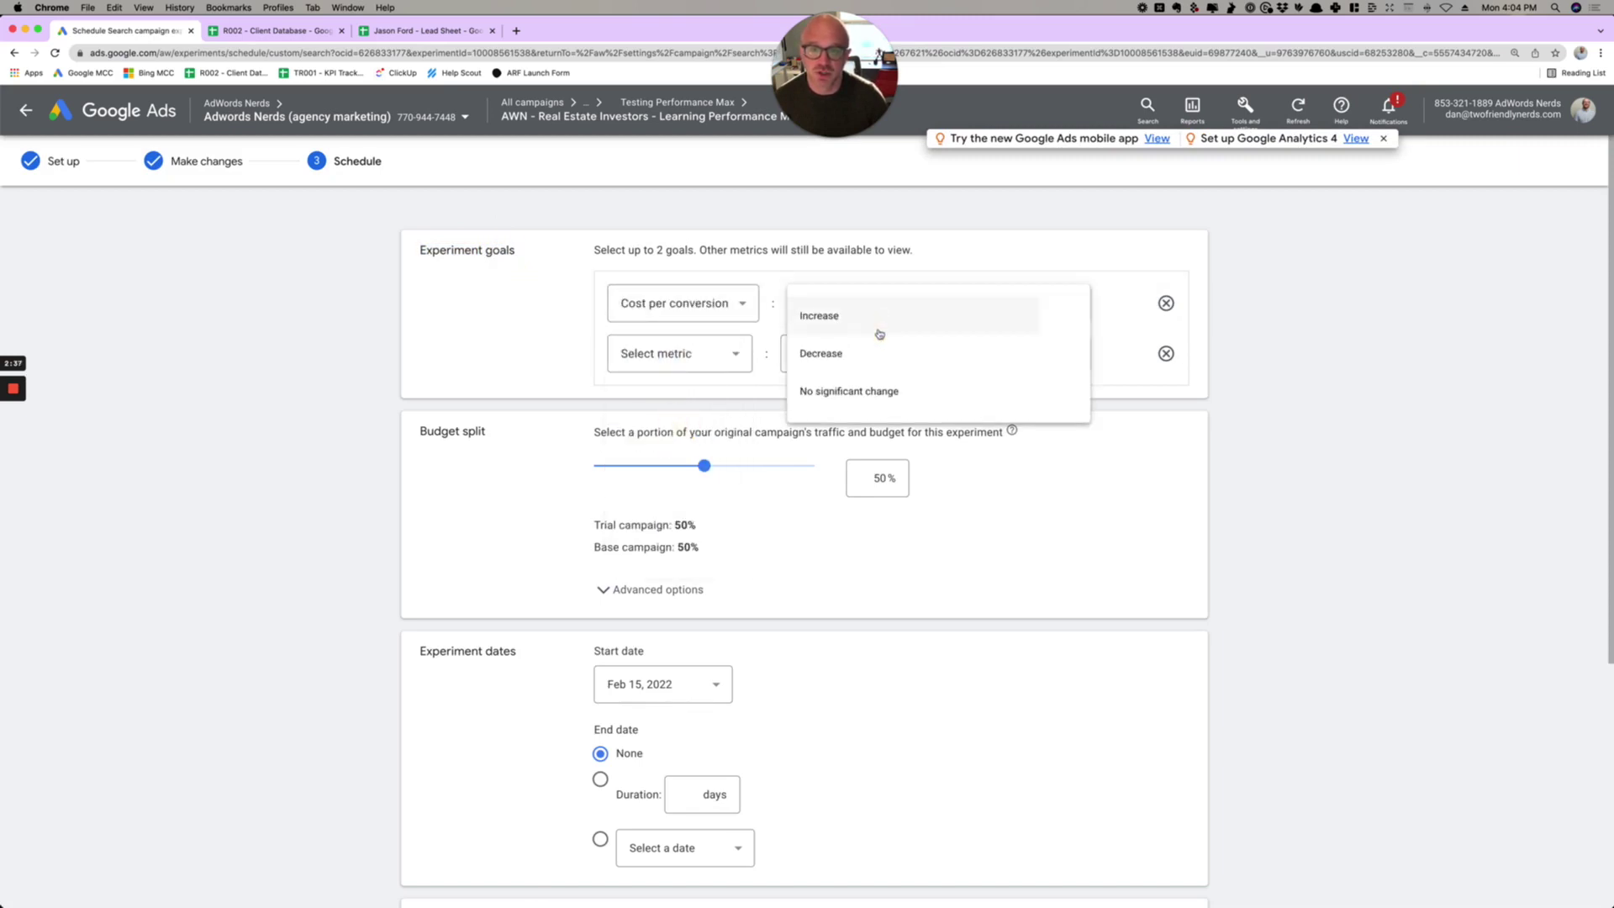
{"action": "left_click", "coordinate": [872, 355]}
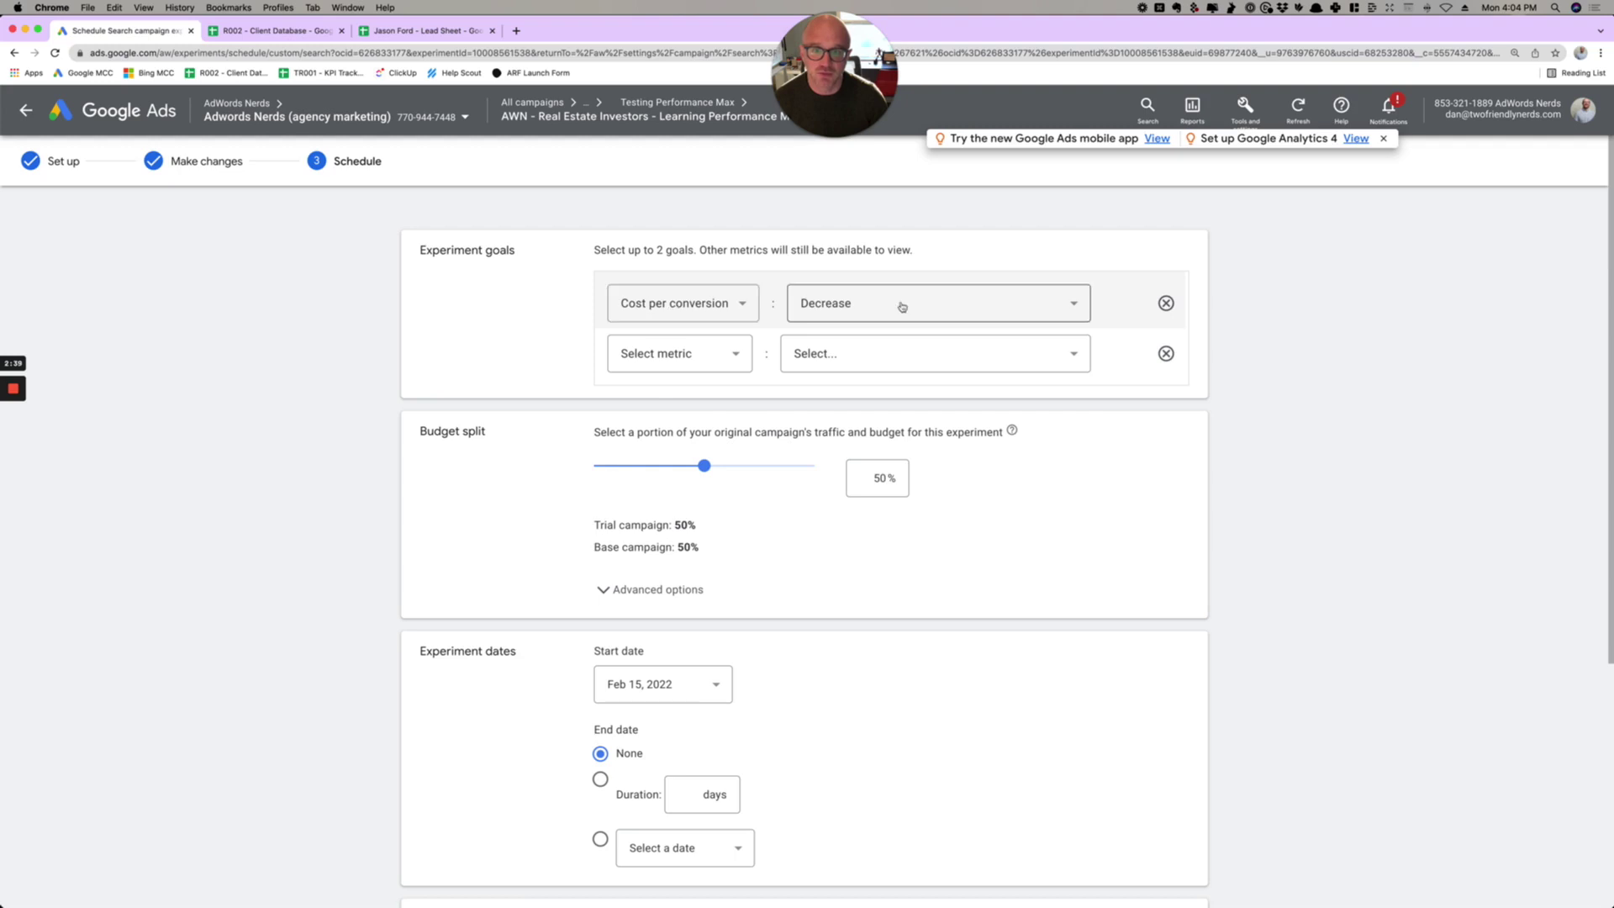
Set the experiment's second goal to an increase in Conversions
{"action": "left_click", "coordinate": [721, 355]}
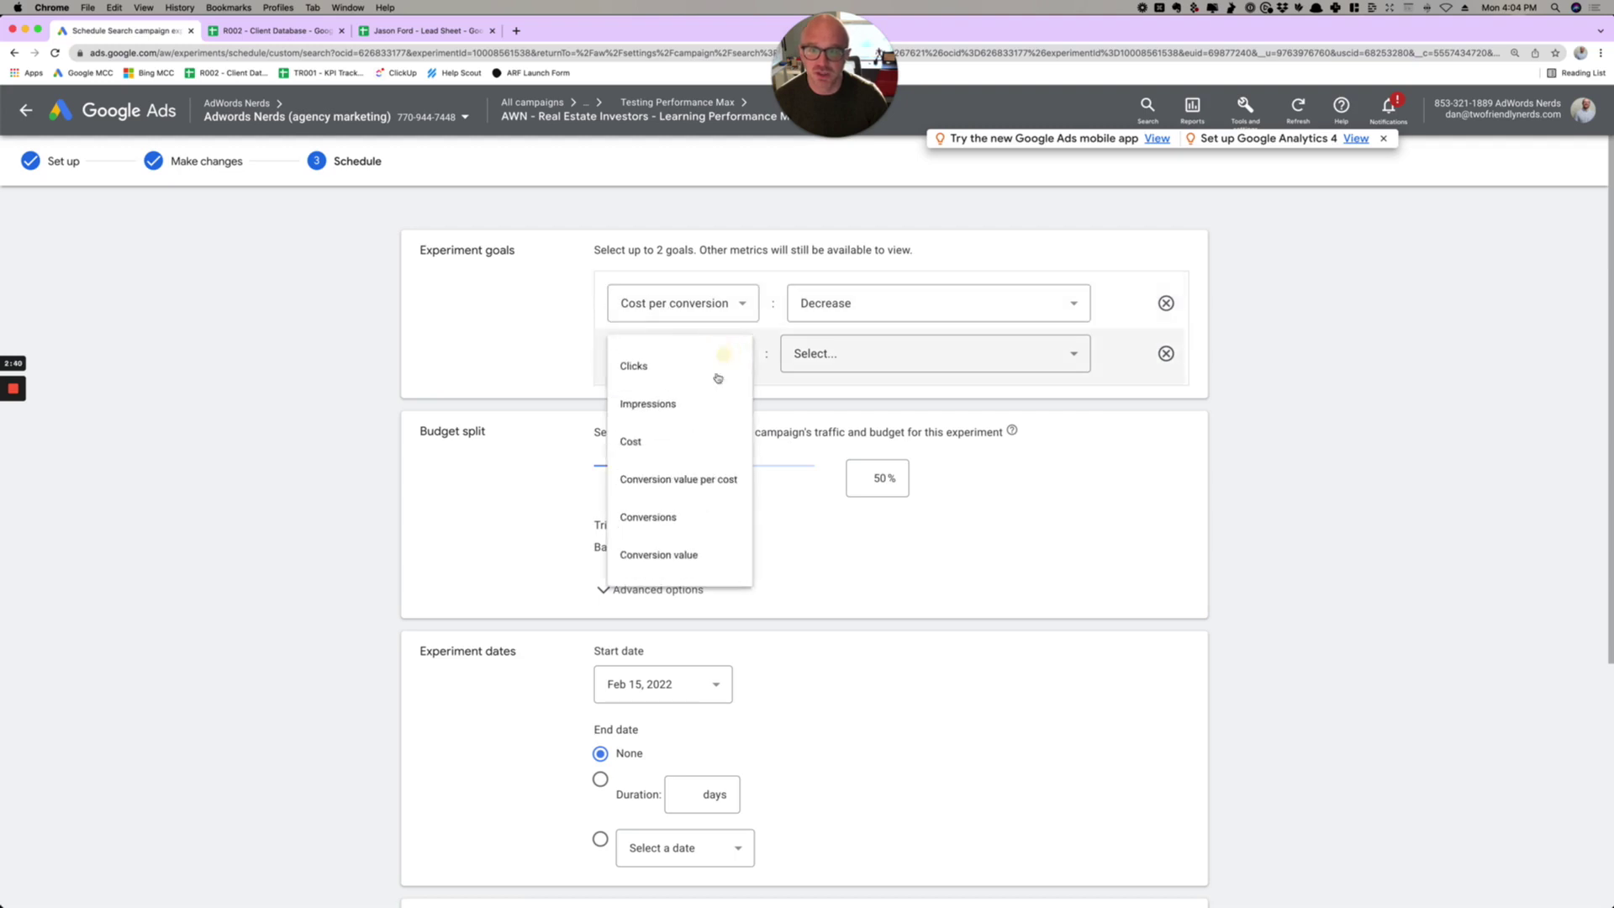
{"action": "left_click", "coordinate": [666, 520]}
{"action": "left_click", "coordinate": [835, 351]}
{"action": "left_click", "coordinate": [840, 368]}
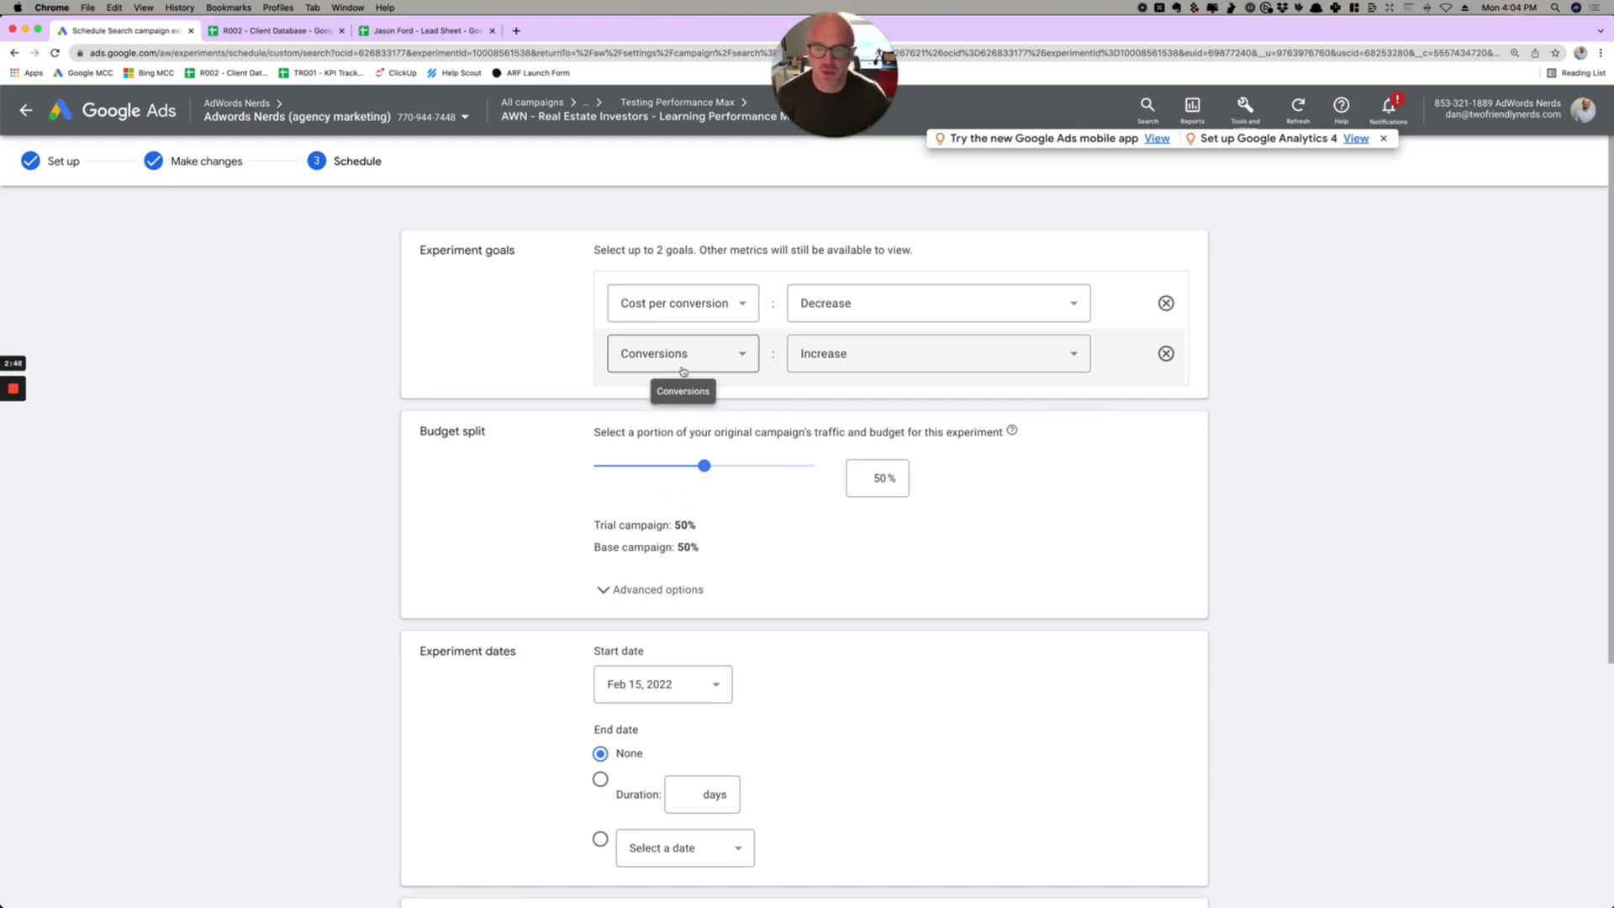
Try a 37% trial share in the budget split and return it to 50%
{"action": "mouse_move", "coordinate": [704, 465]}
{"action": "left_mouse_down"}
{"action": "mouse_move", "coordinate": [784, 477]}
{"action": "mouse_move", "coordinate": [615, 465]}
{"action": "mouse_move", "coordinate": [675, 465]}
{"action": "left_mouse_up"}
{"action": "left_click", "coordinate": [872, 479]}
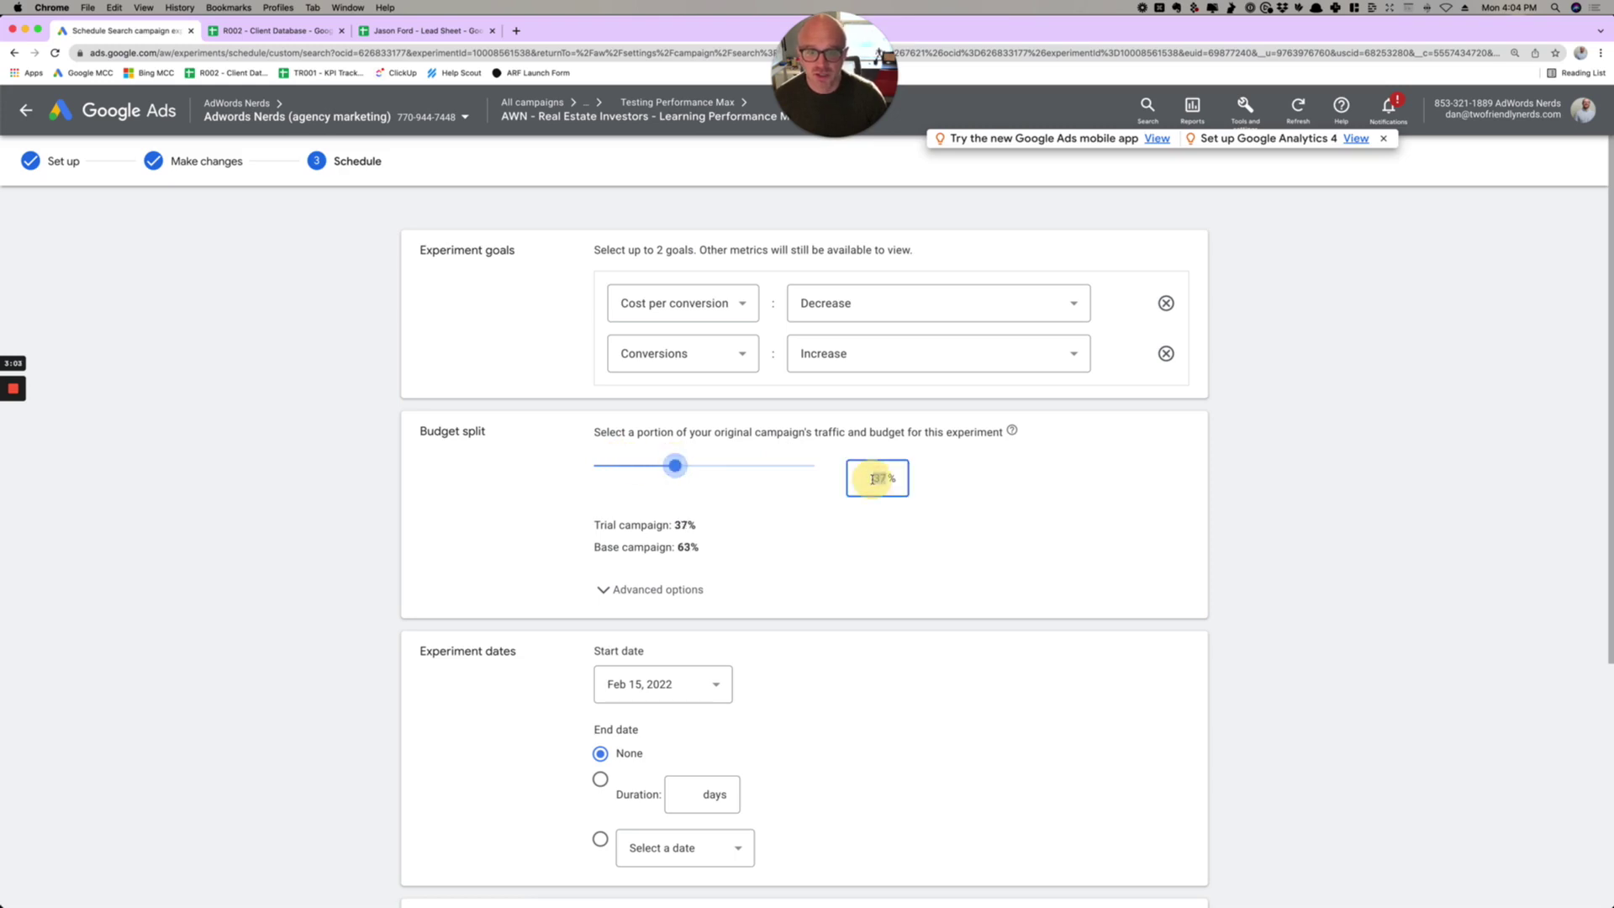
{"action": "type", "text": "50"}
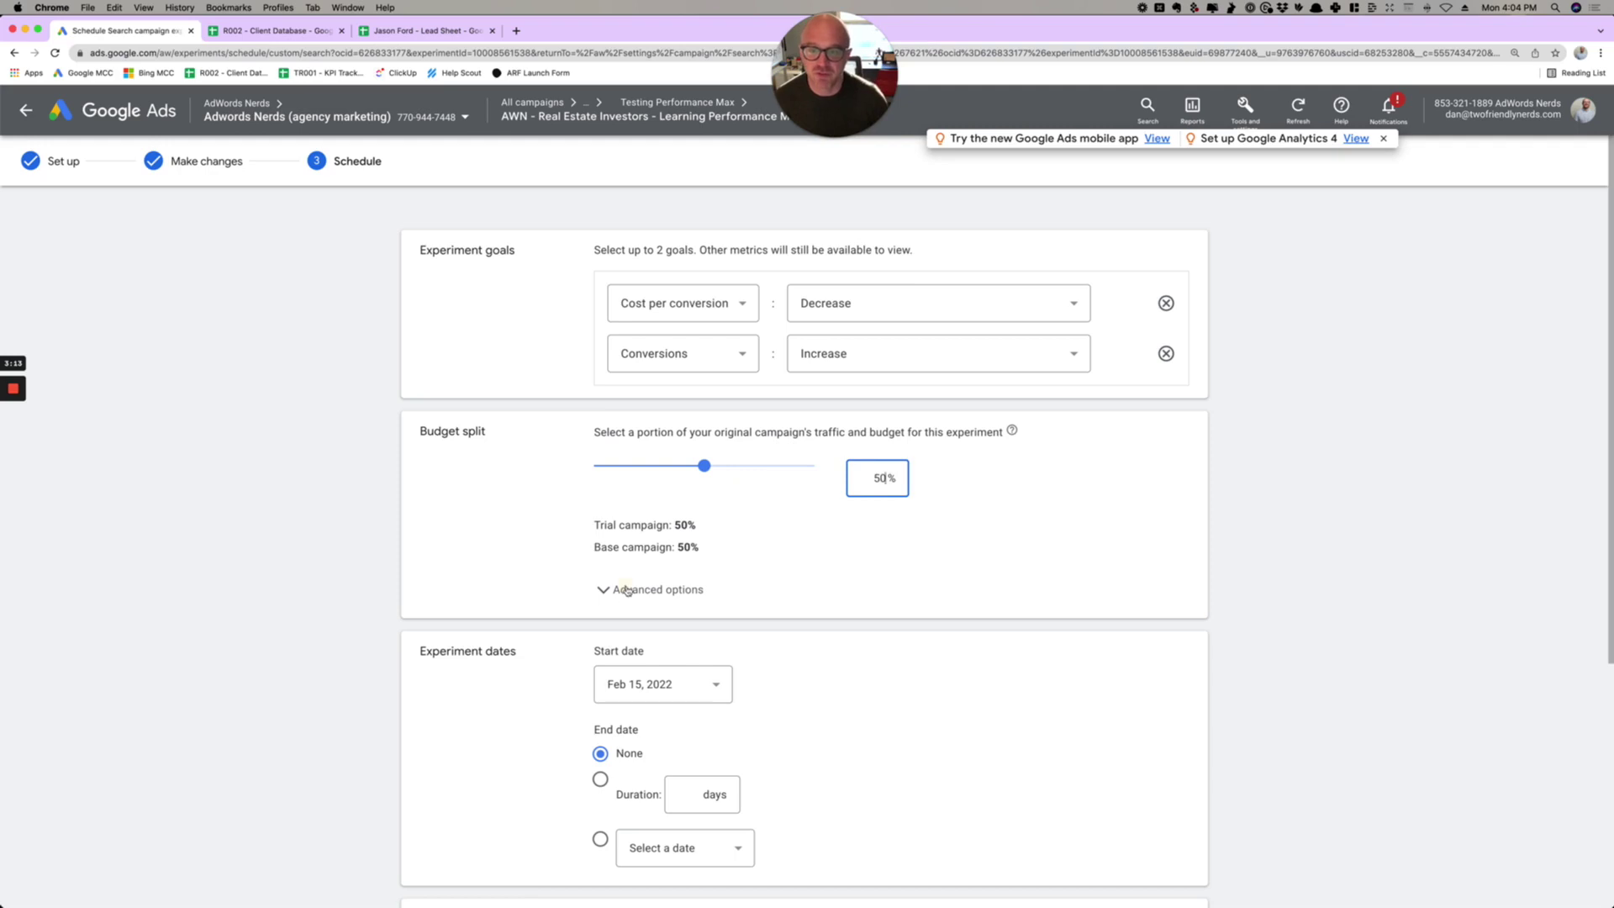
Try the duration and specific-date options for the experiment's end date and return it to None
{"action": "scroll", "coordinate": [597, 517], "scroll_direction": "down", "scroll_amount": 5}
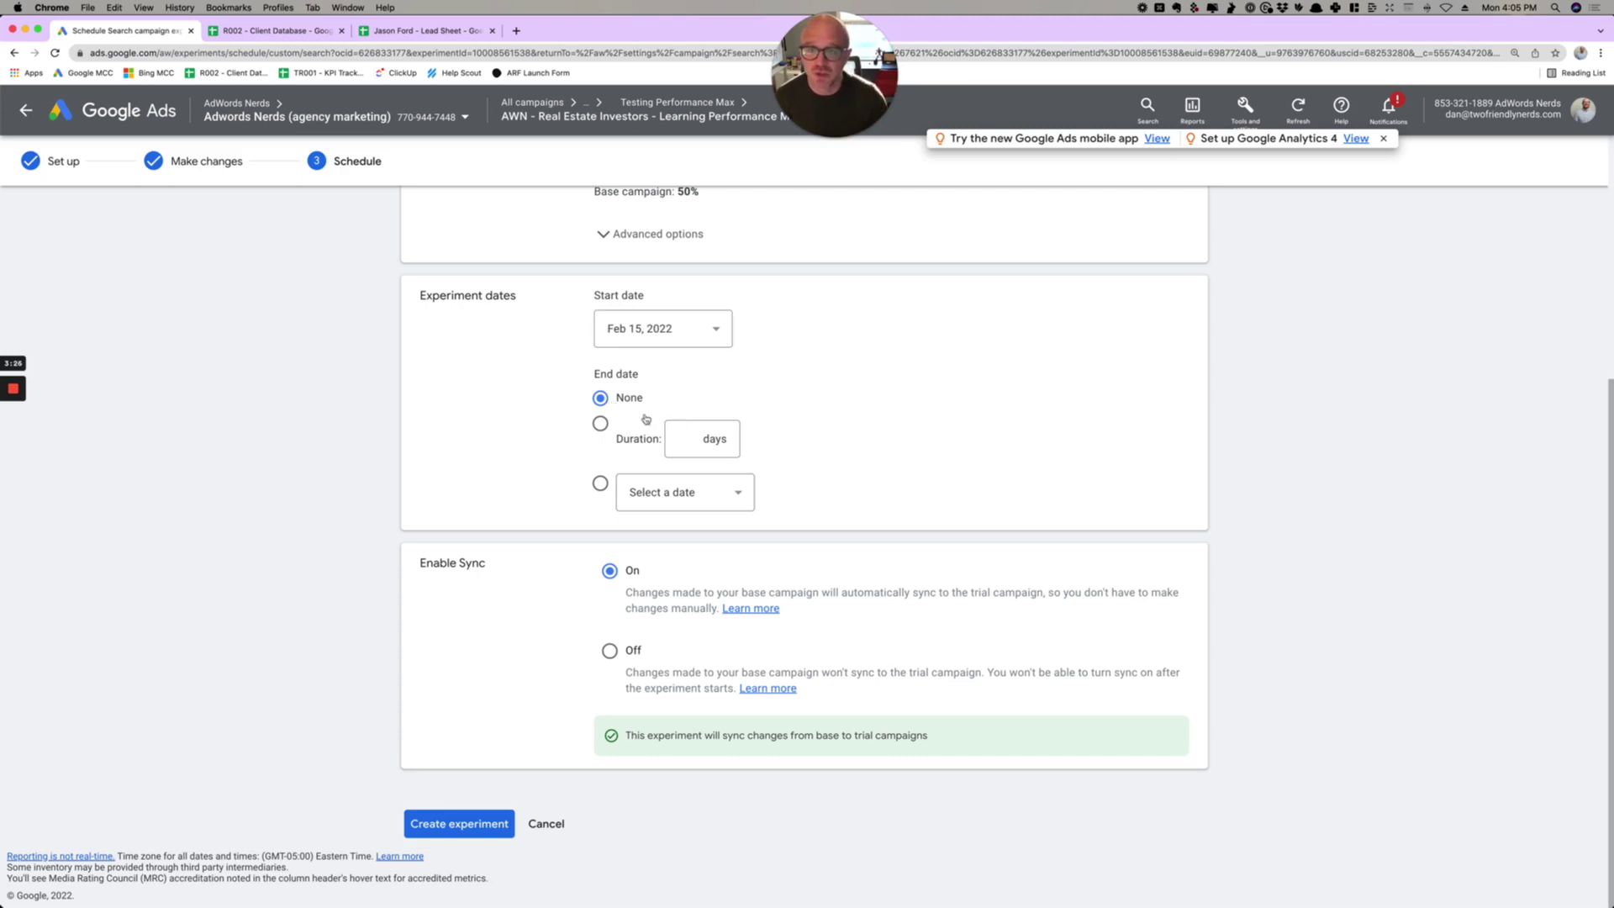
{"action": "left_click", "coordinate": [600, 424]}
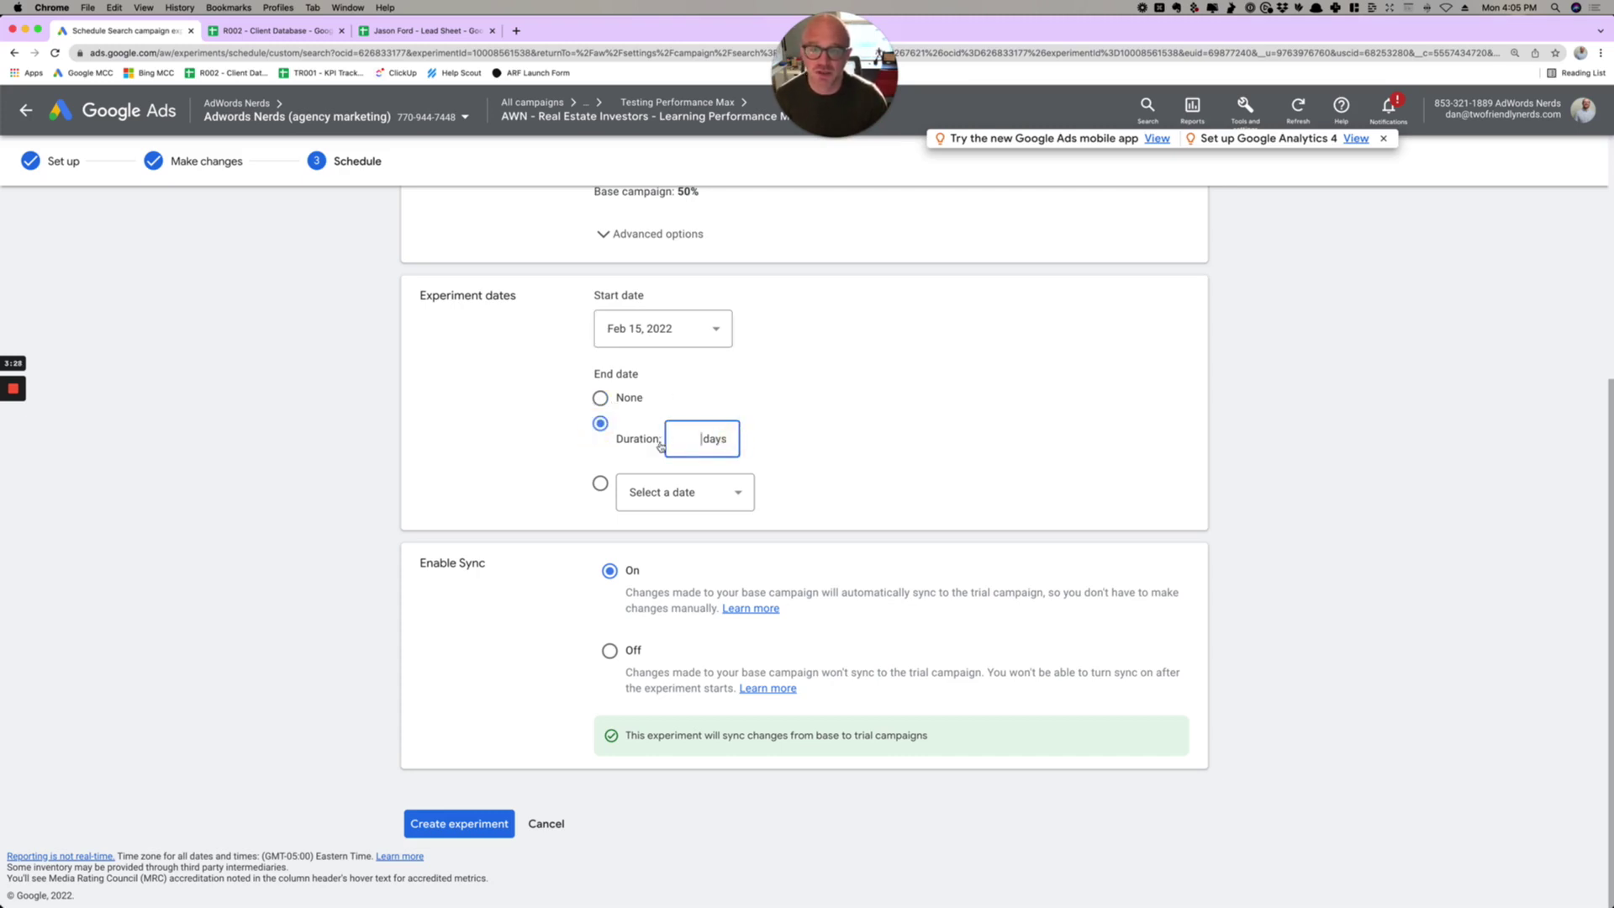
{"action": "left_click", "coordinate": [599, 483]}
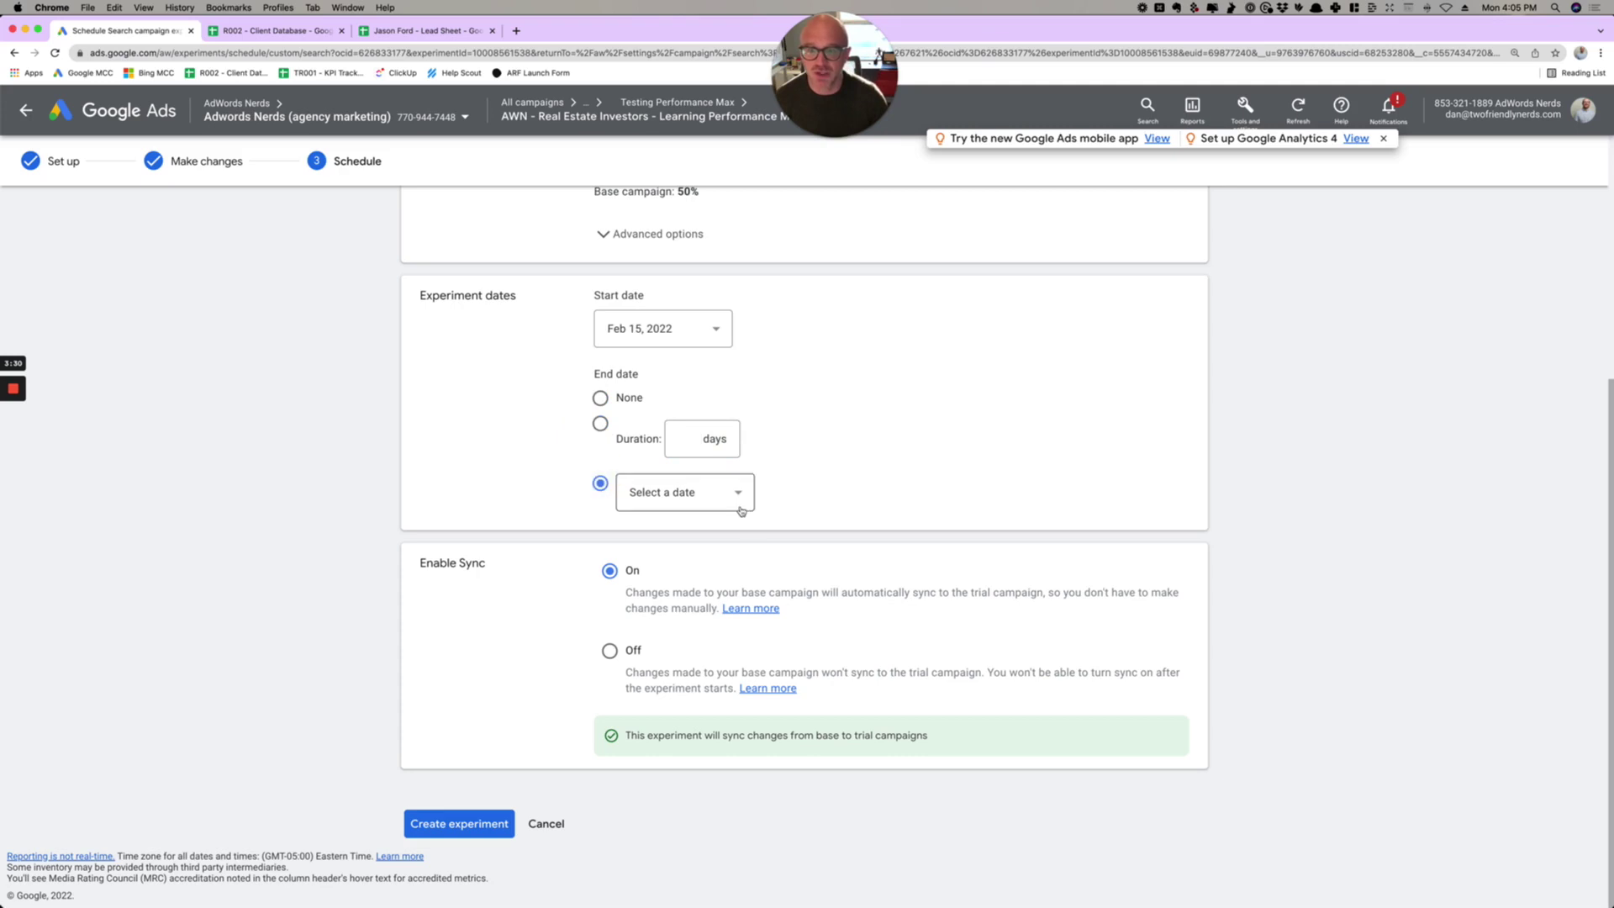
{"action": "left_click", "coordinate": [740, 505]}
{"action": "left_click", "coordinate": [812, 471]}
{"action": "left_click", "coordinate": [599, 398]}
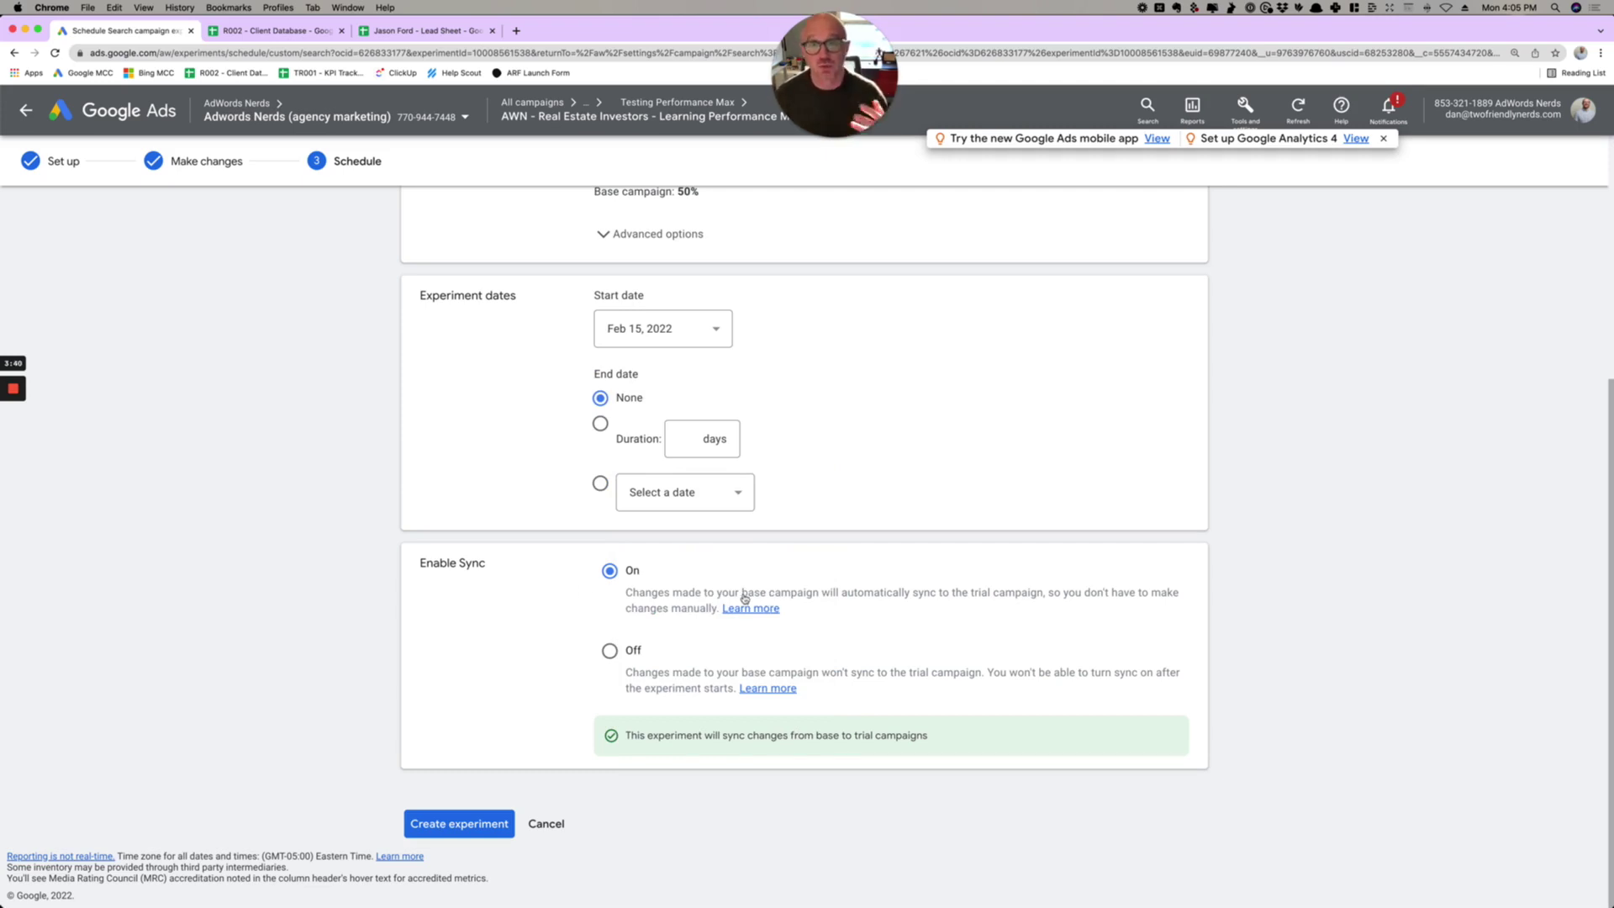
Try to create the scheduled Testing Performance Max experiment with sync on, then leave the scheduling page
{"action": "left_click", "coordinate": [479, 823]}
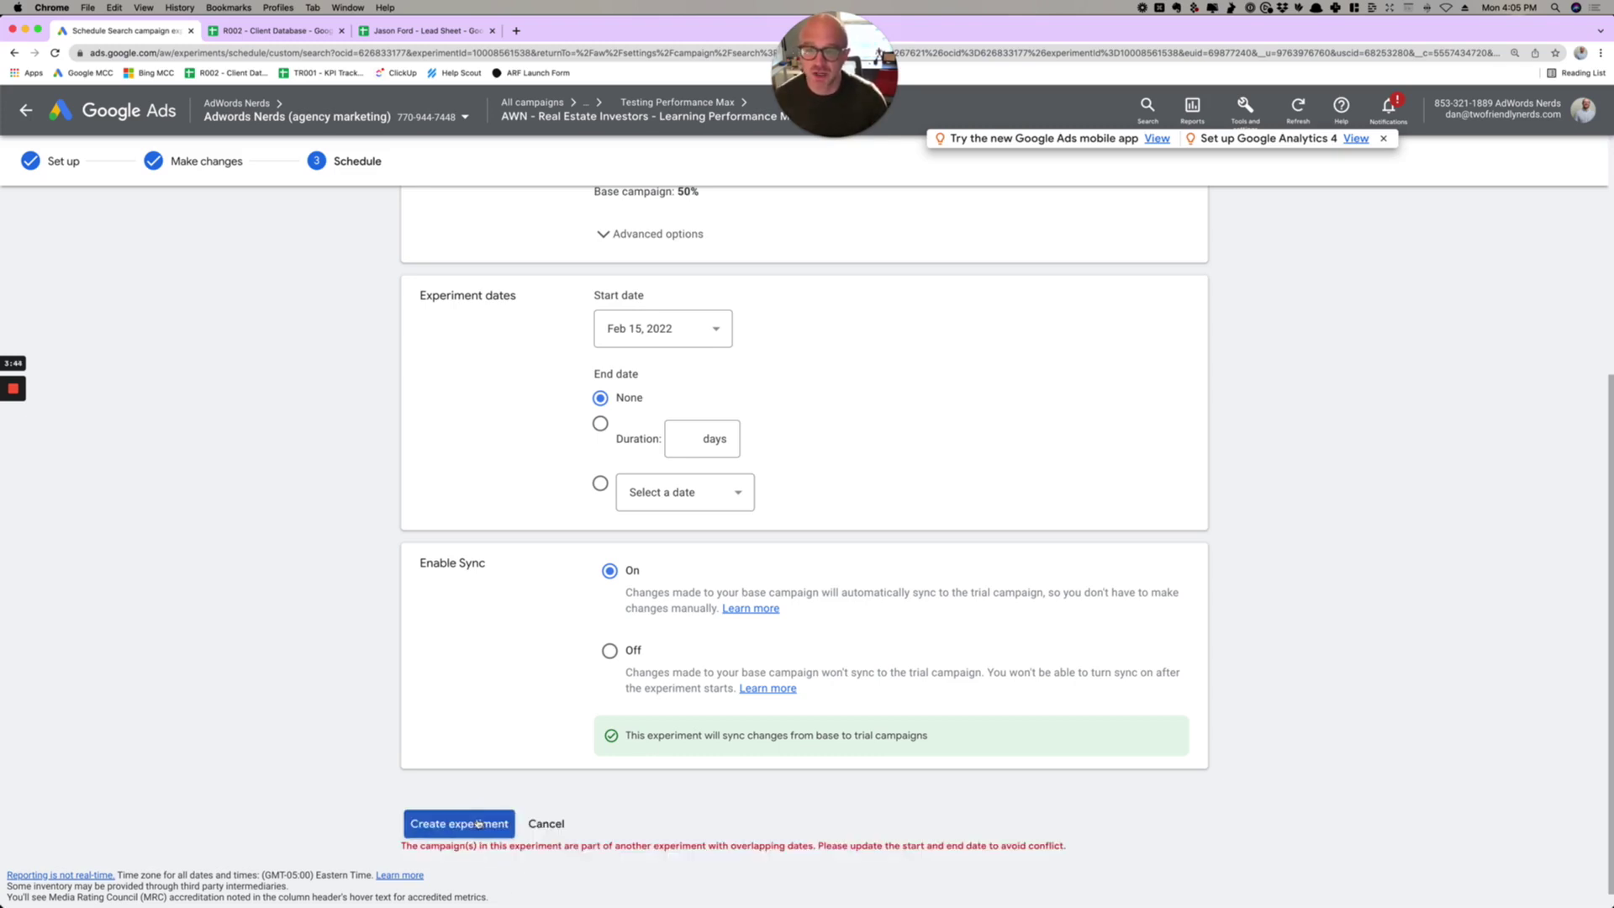
{"action": "scroll", "coordinate": [778, 814], "scroll_direction": "up", "scroll_amount": 4}
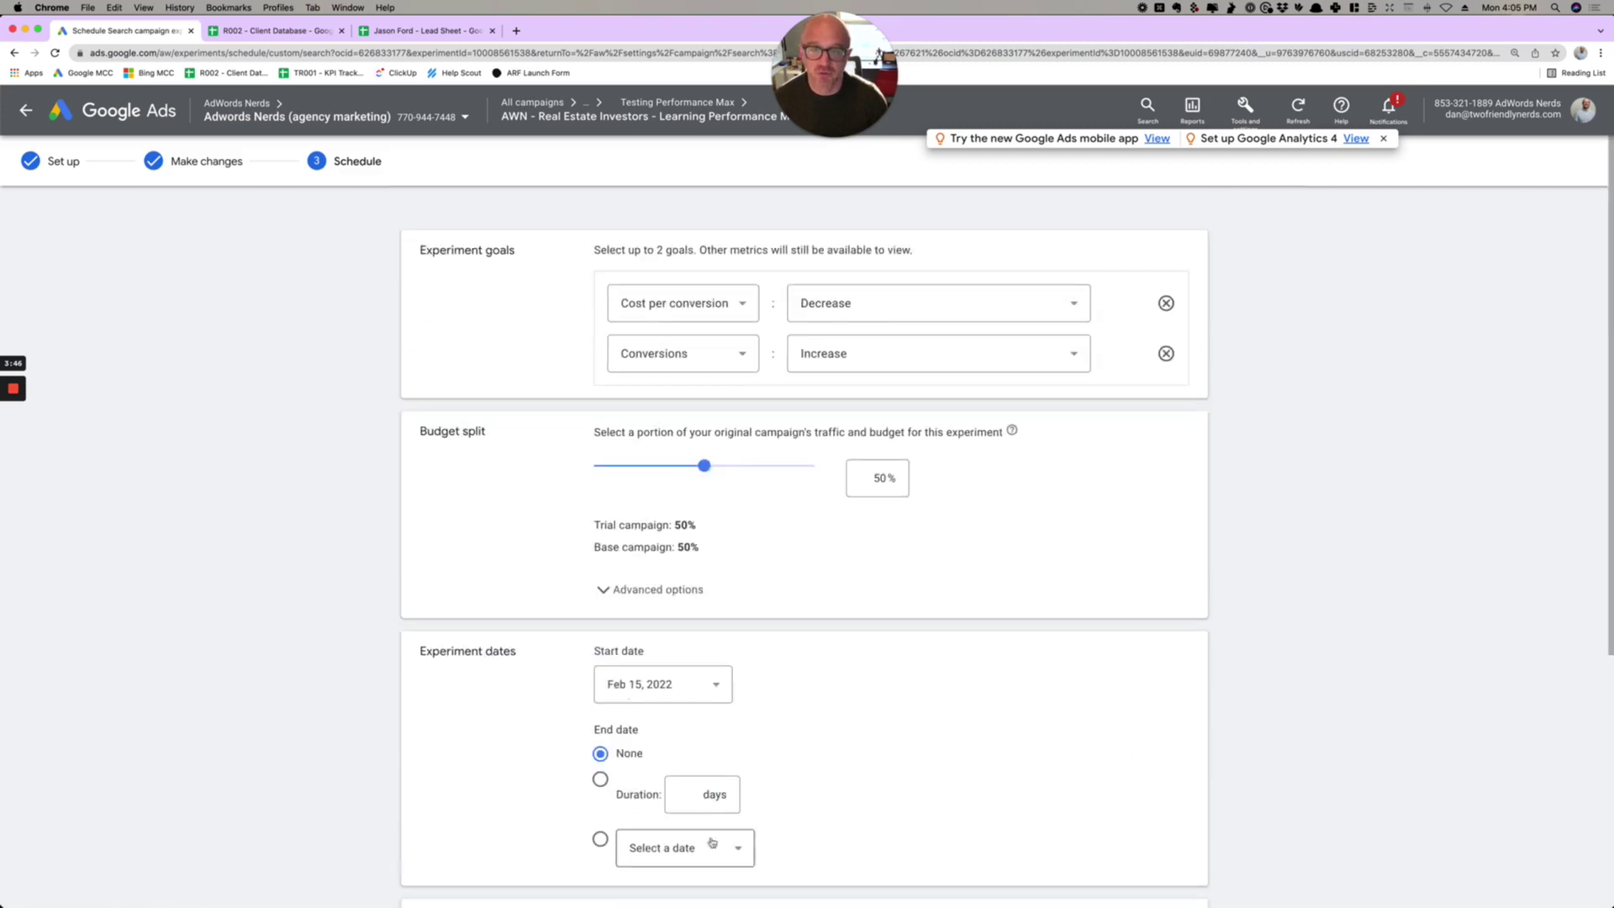
{"action": "left_click", "coordinate": [37, 113]}
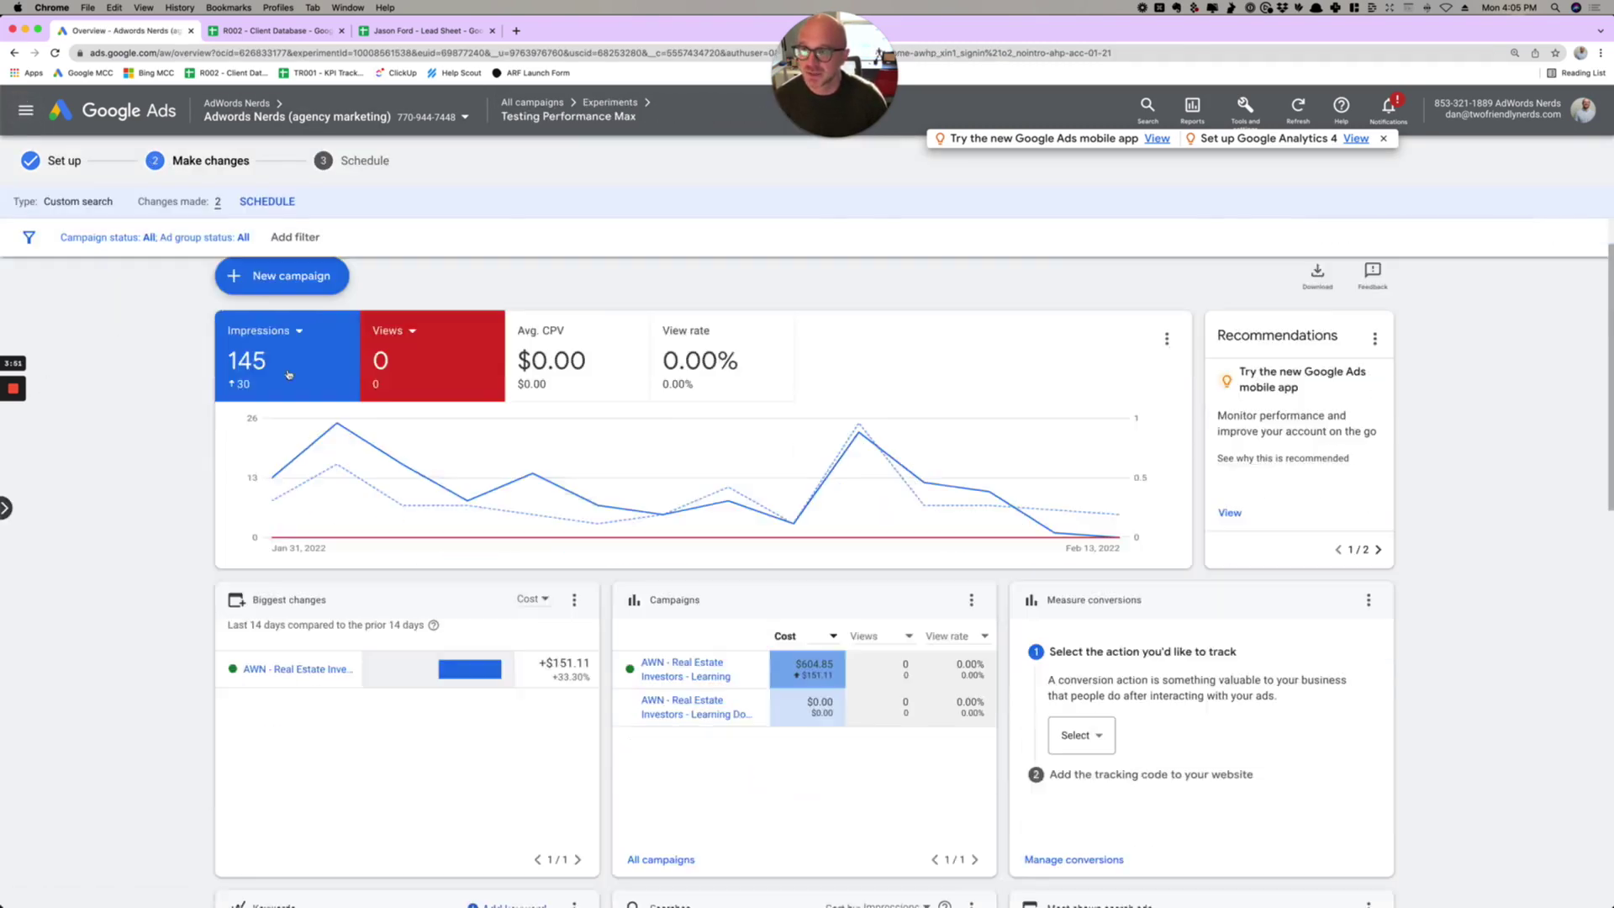
Open the summary of the "Does broad match hurt me?" experiment from the account's experiments list and dismiss the notification banner
{"action": "scroll", "coordinate": [235, 252], "scroll_direction": "down", "scroll_amount": 3}
{"action": "left_click", "coordinate": [527, 104]}
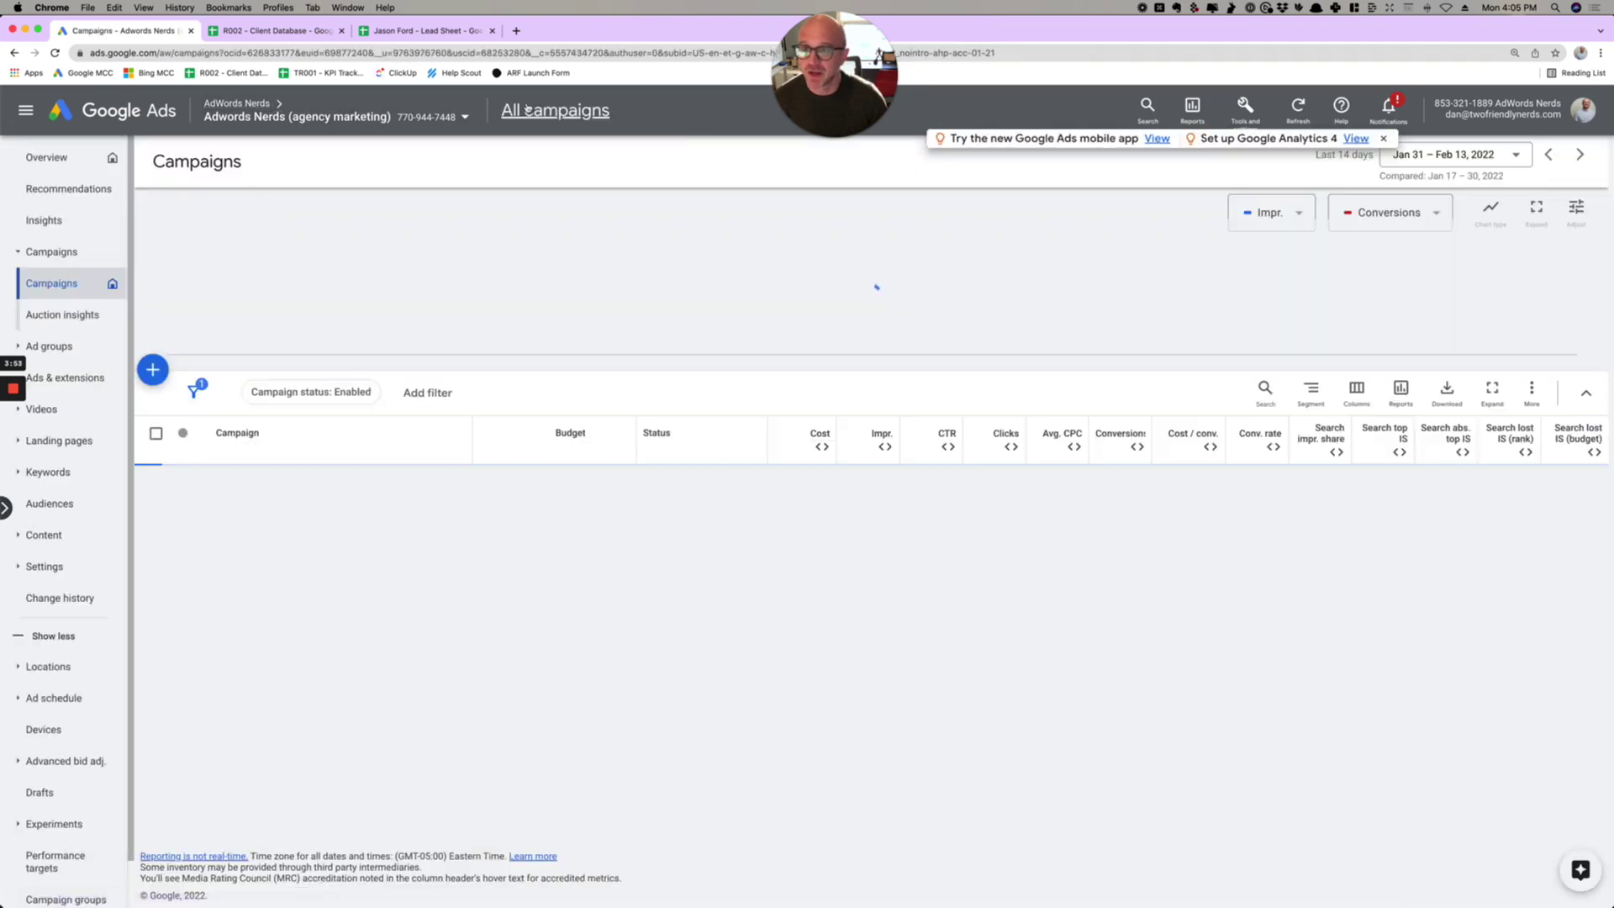
{"action": "scroll", "coordinate": [64, 588], "scroll_direction": "down", "scroll_amount": 1}
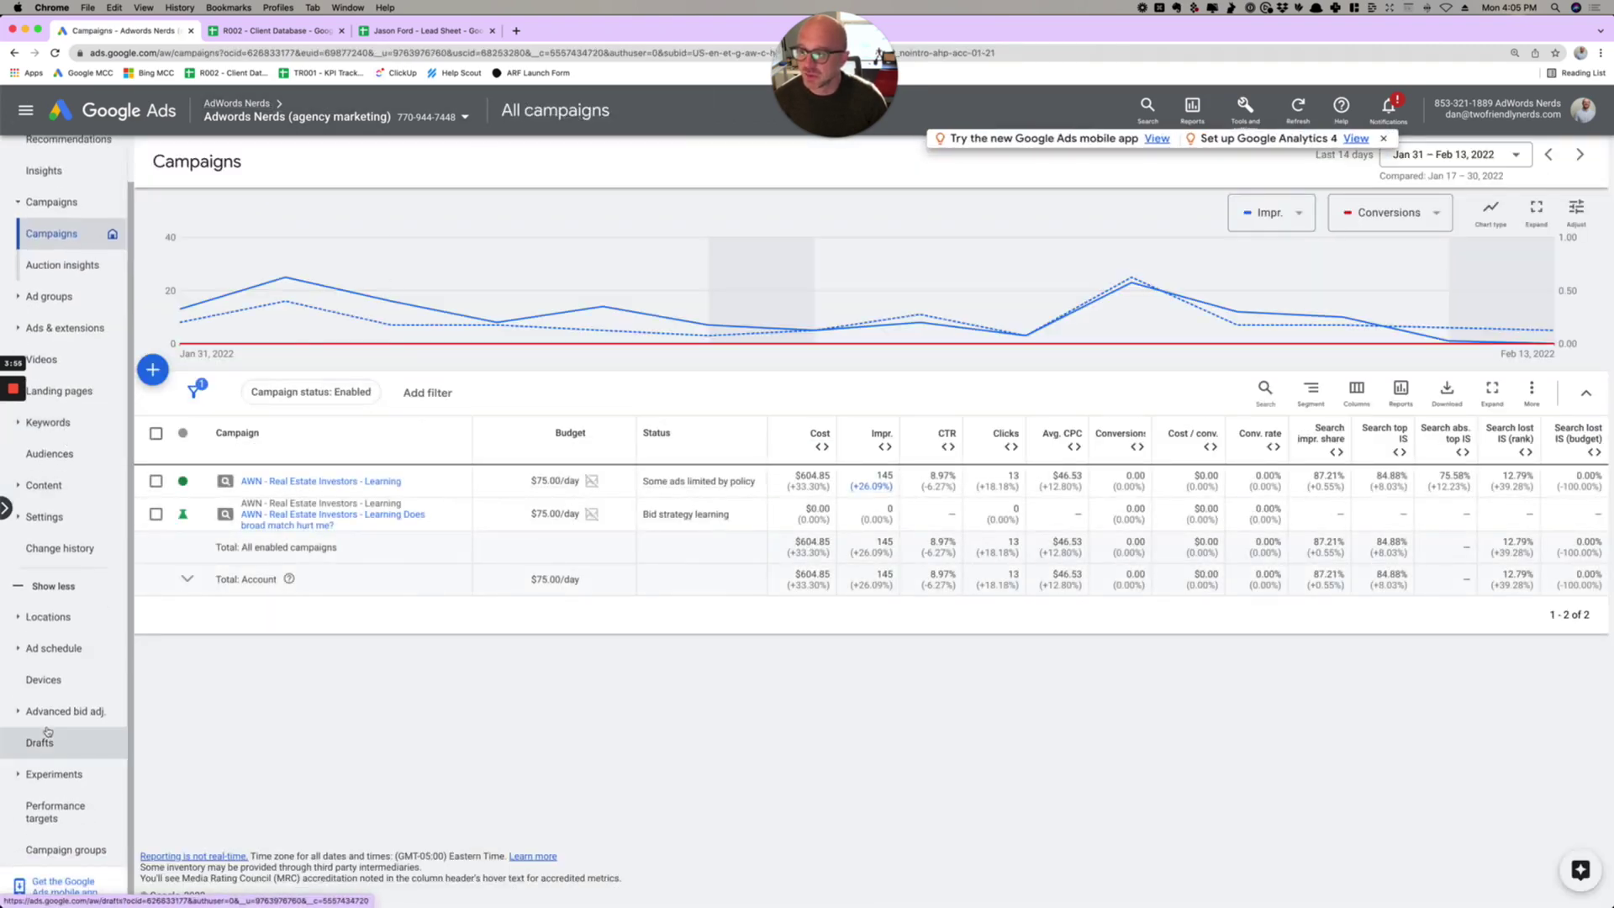
{"action": "left_click", "coordinate": [55, 774]}
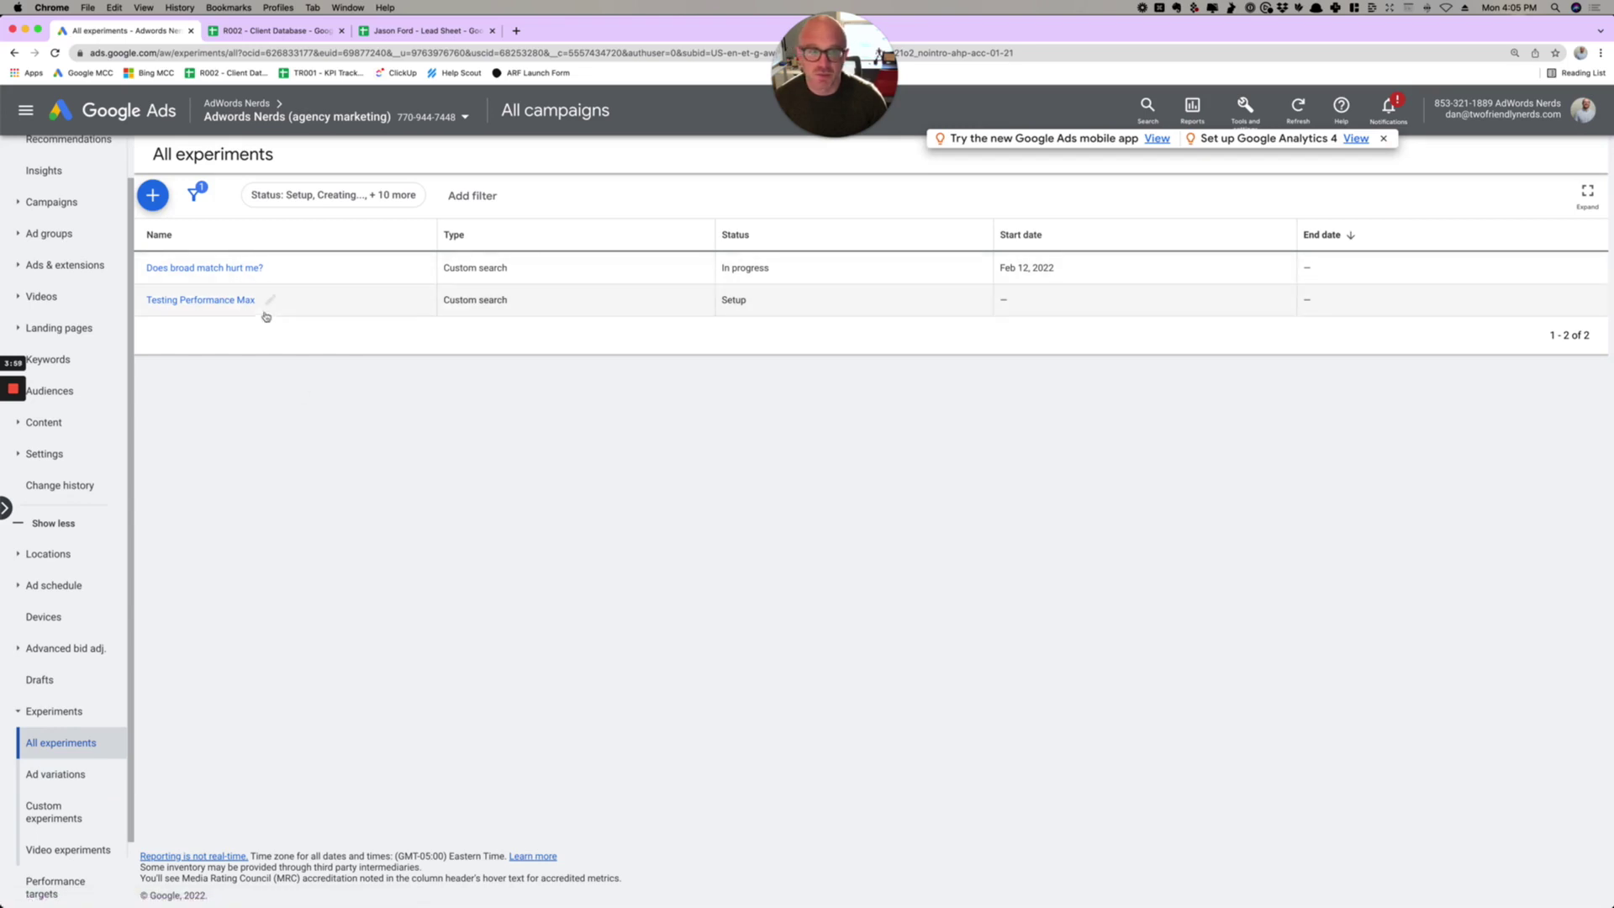
{"action": "left_click", "coordinate": [220, 269]}
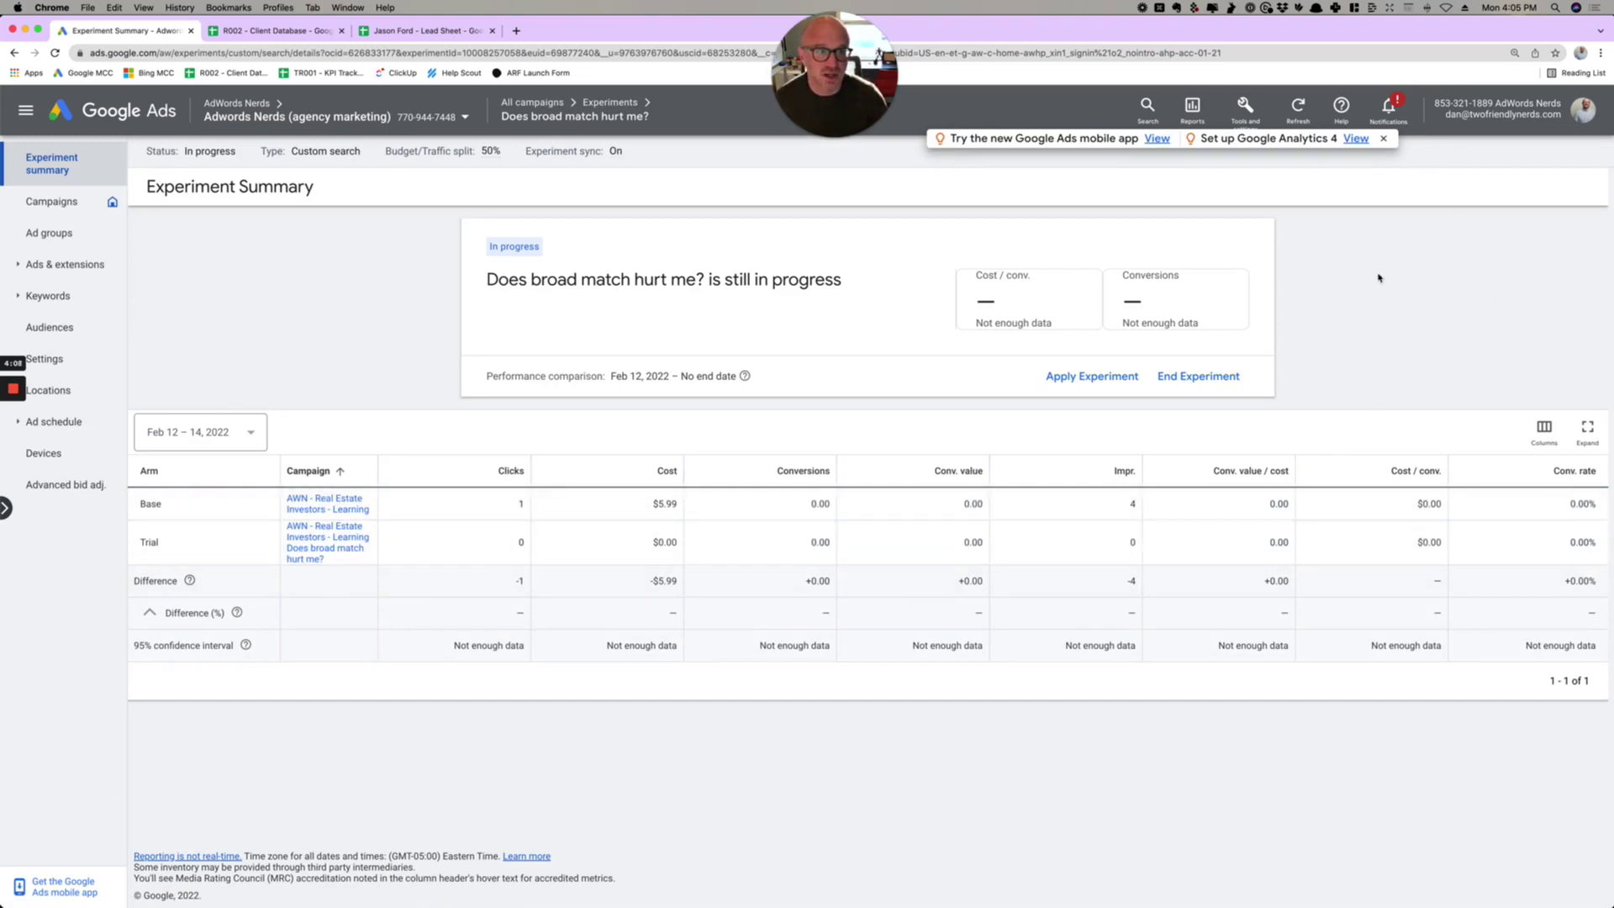
{"action": "left_click", "coordinate": [1381, 141]}
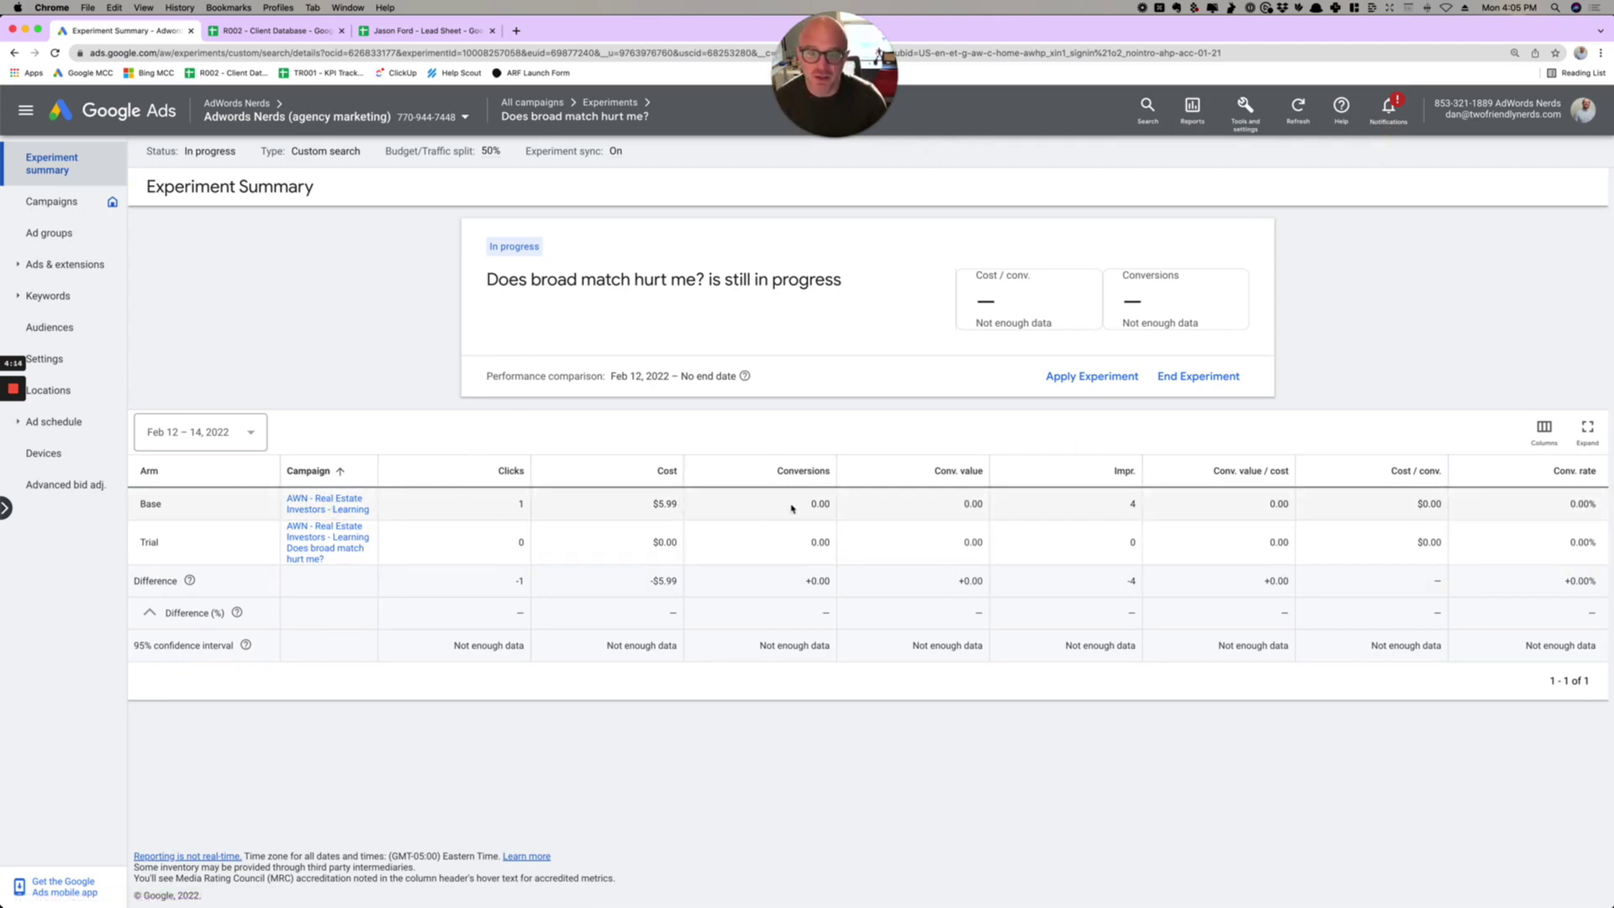
Compare the experiment's Conversions for the base arm, the trial arm, the difference and the percentage difference
{"action": "double_click", "coordinate": [822, 504]}
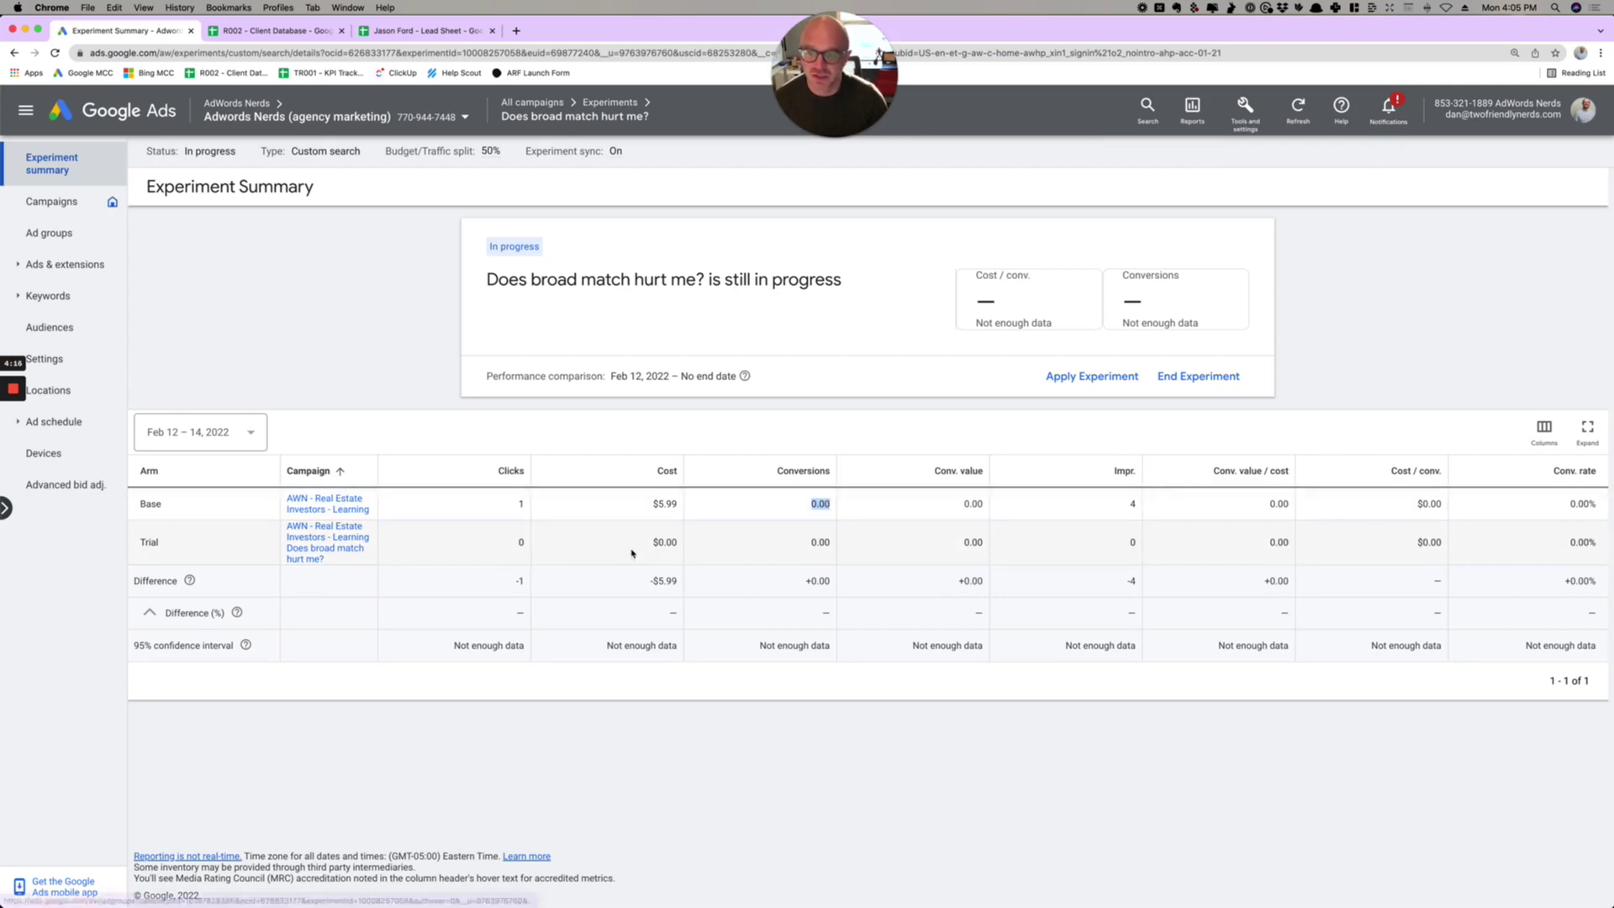
{"action": "double_click", "coordinate": [817, 542]}
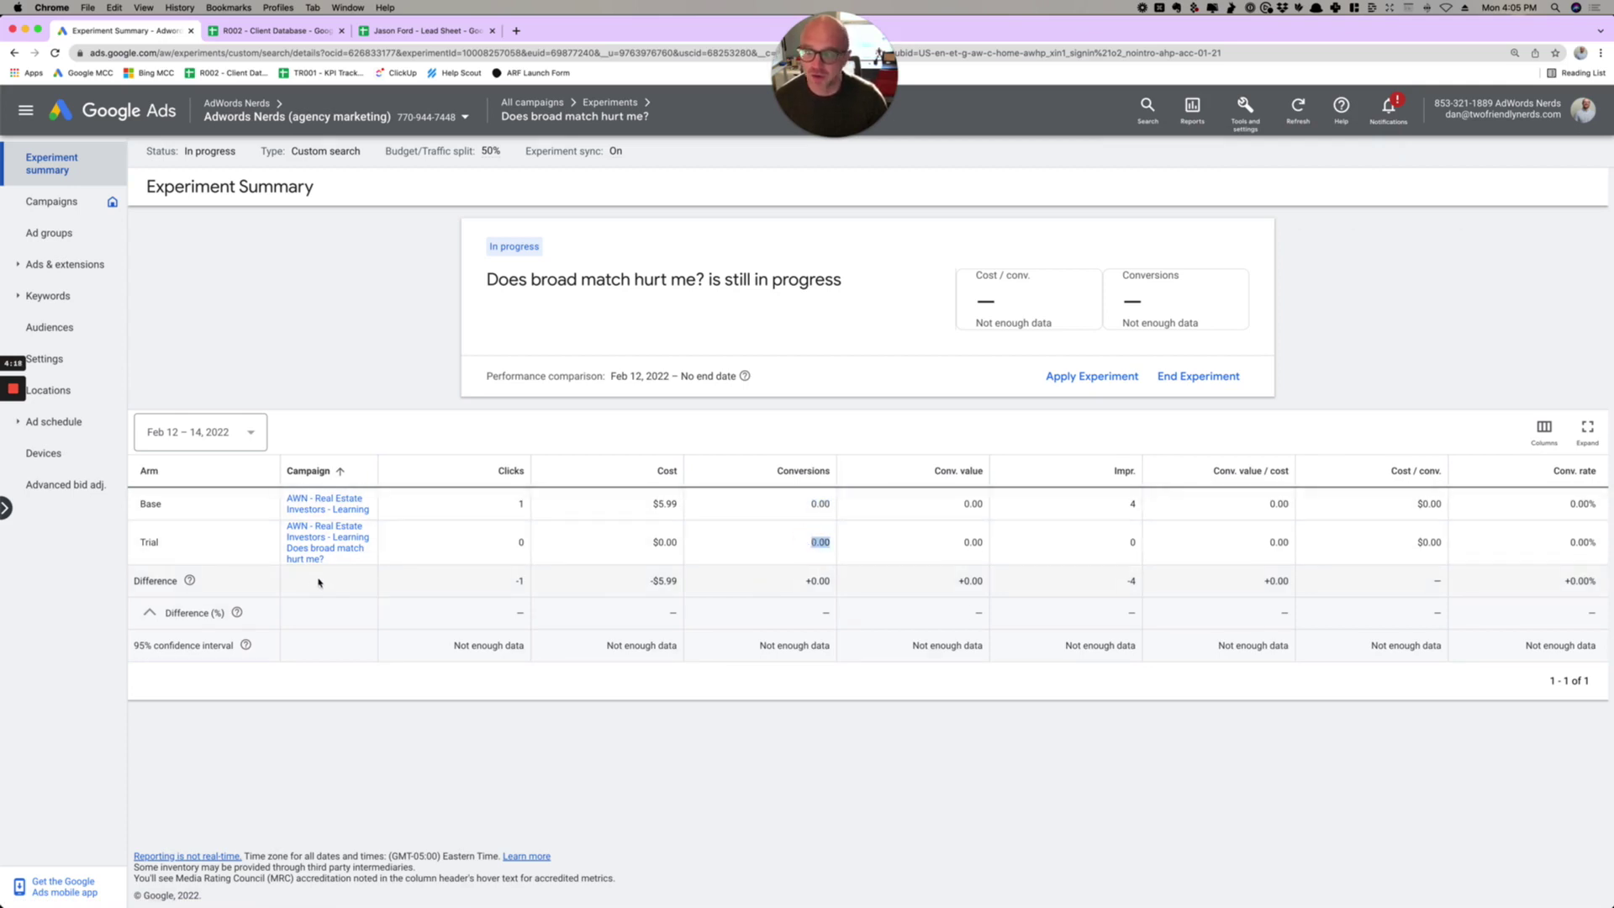
{"action": "double_click", "coordinate": [815, 580]}
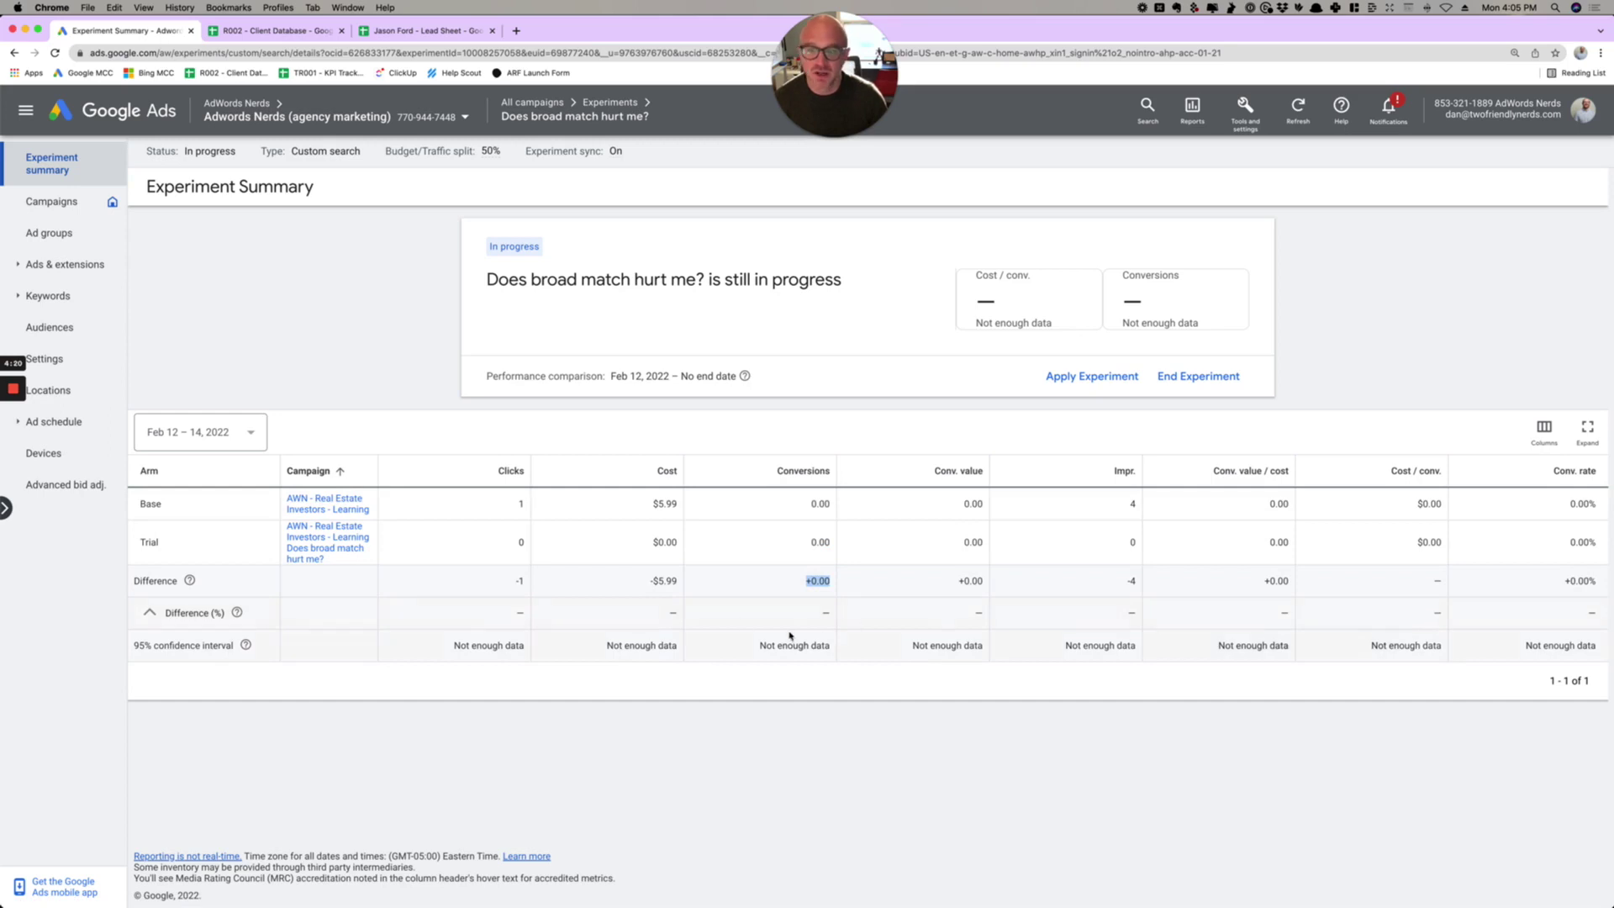
{"action": "double_click", "coordinate": [858, 614]}
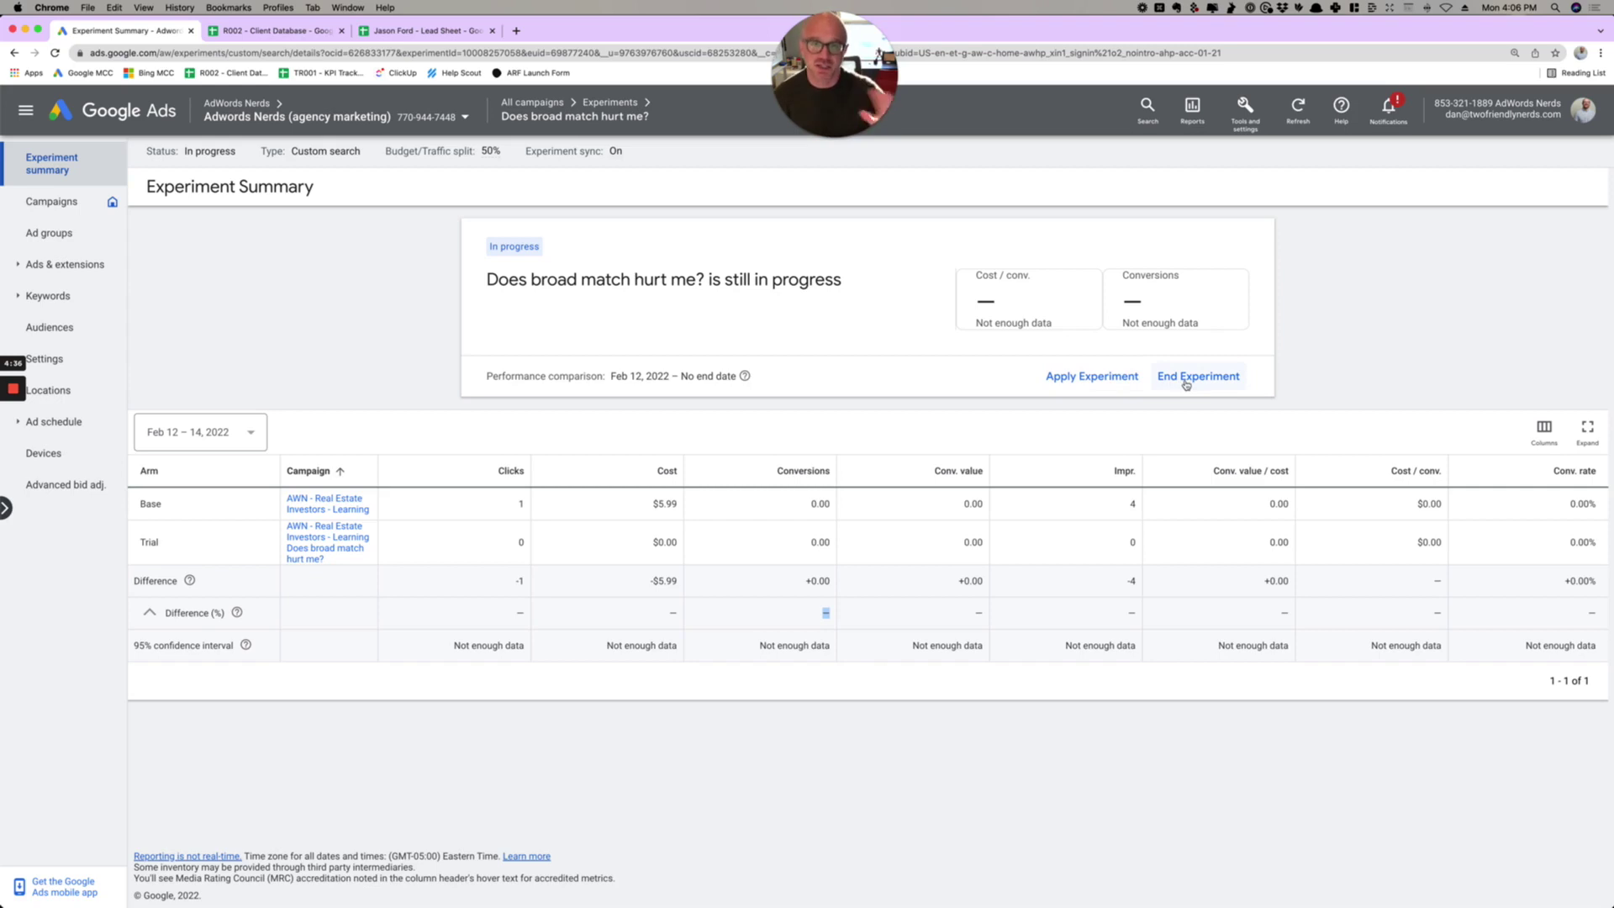
Check the status options of the "Does broad match hurt me?" trial campaign in the experiment's campaigns list without changing them
{"action": "left_click", "coordinate": [54, 200]}
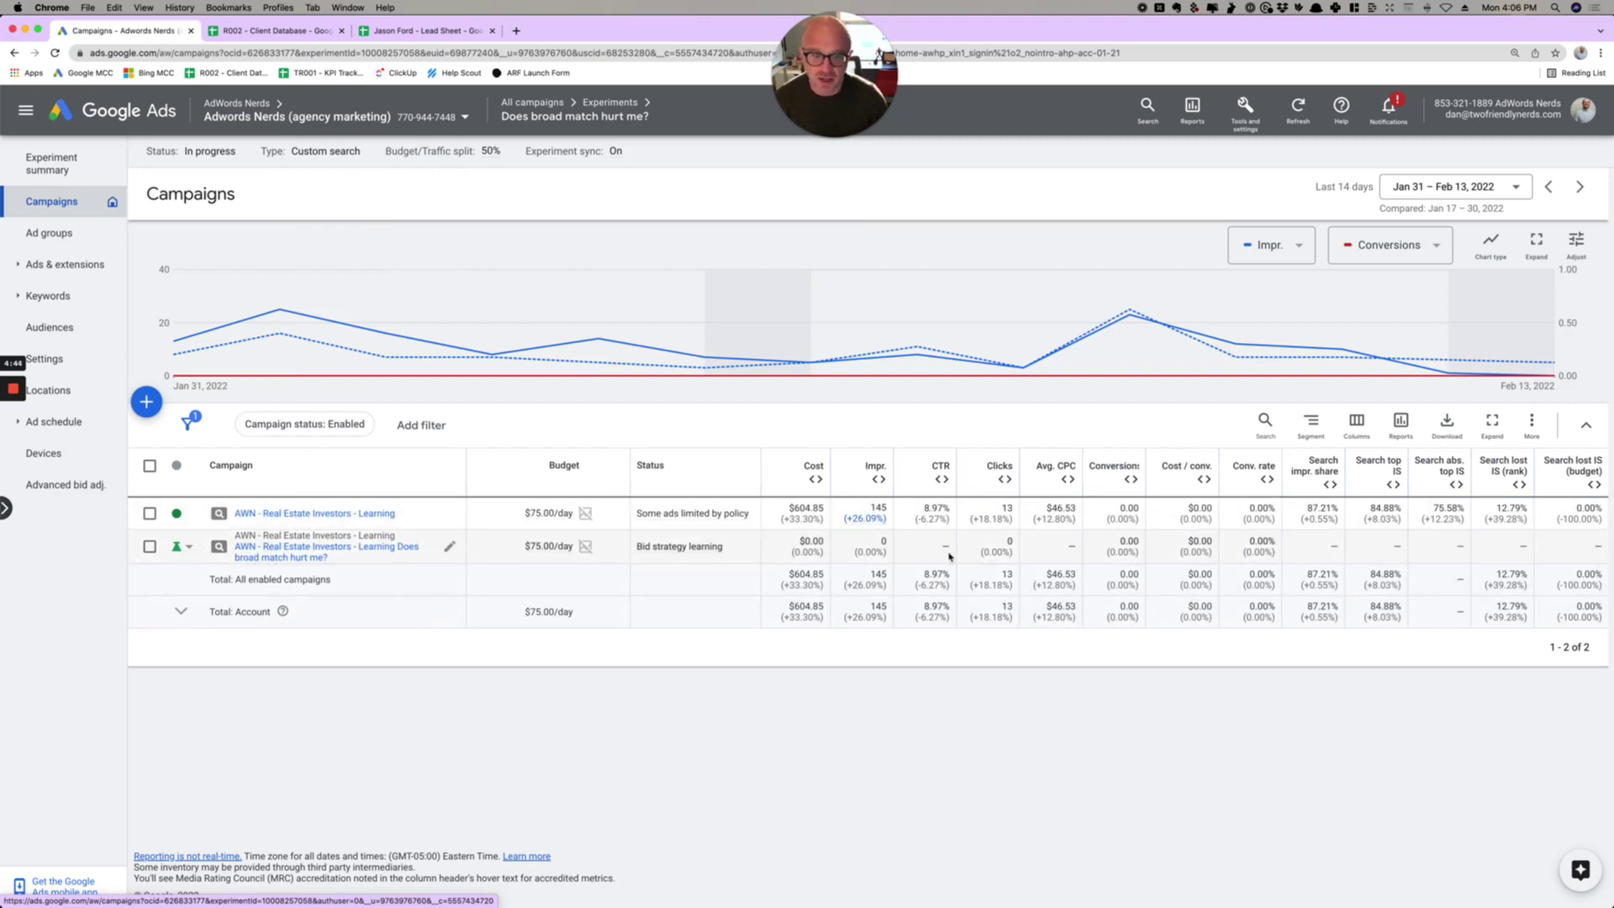
{"action": "left_click", "coordinate": [180, 547]}
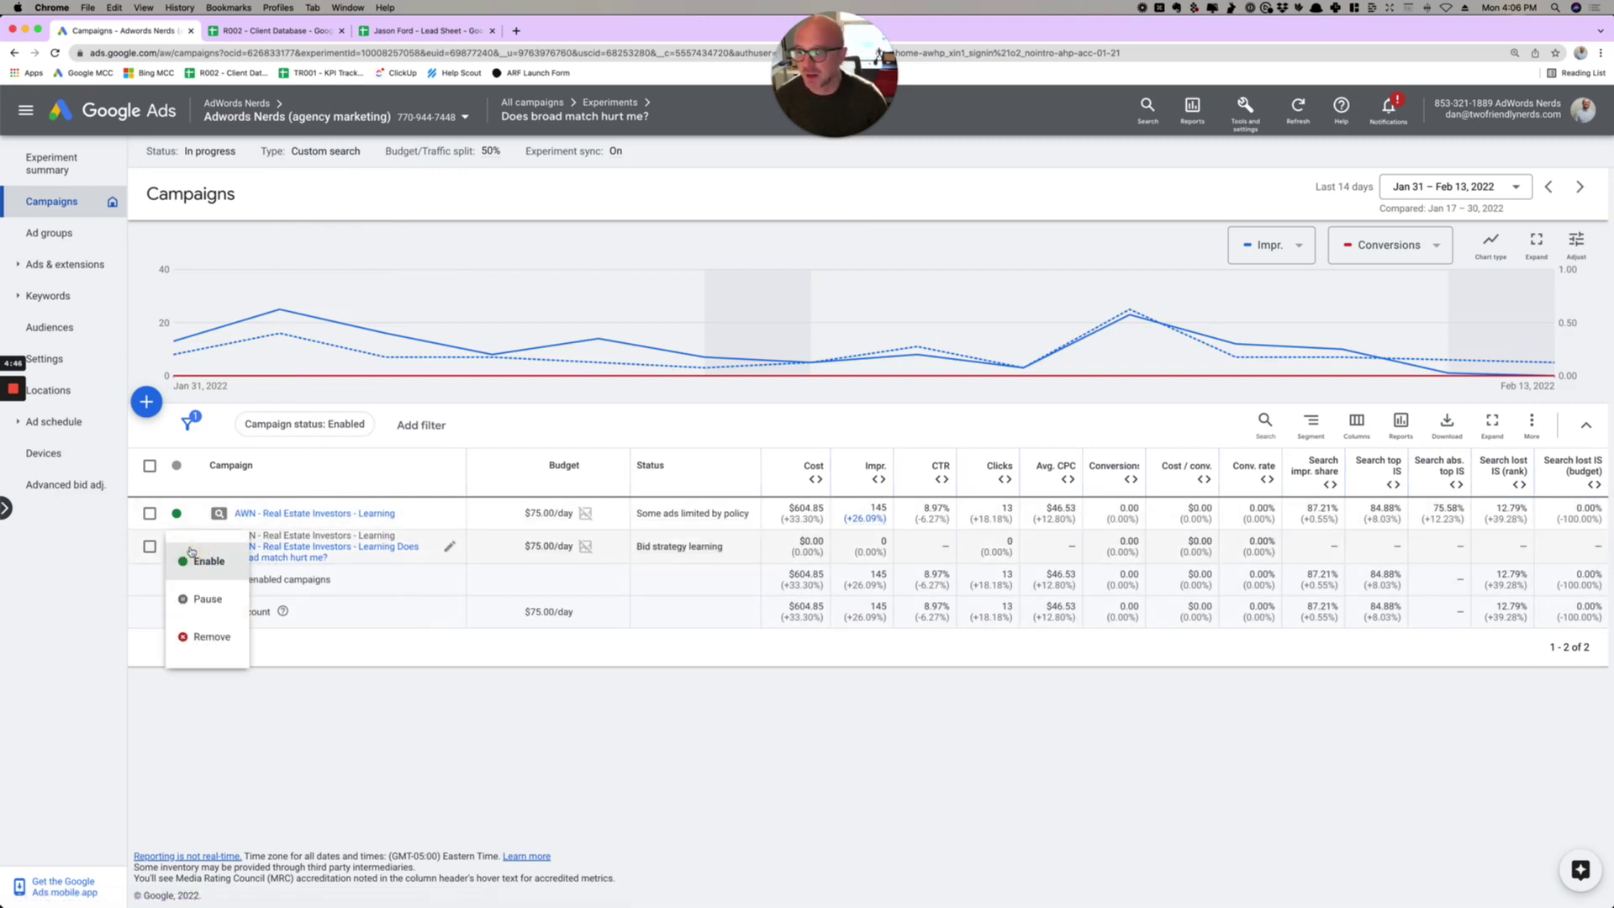
{"action": "left_click", "coordinate": [109, 578]}
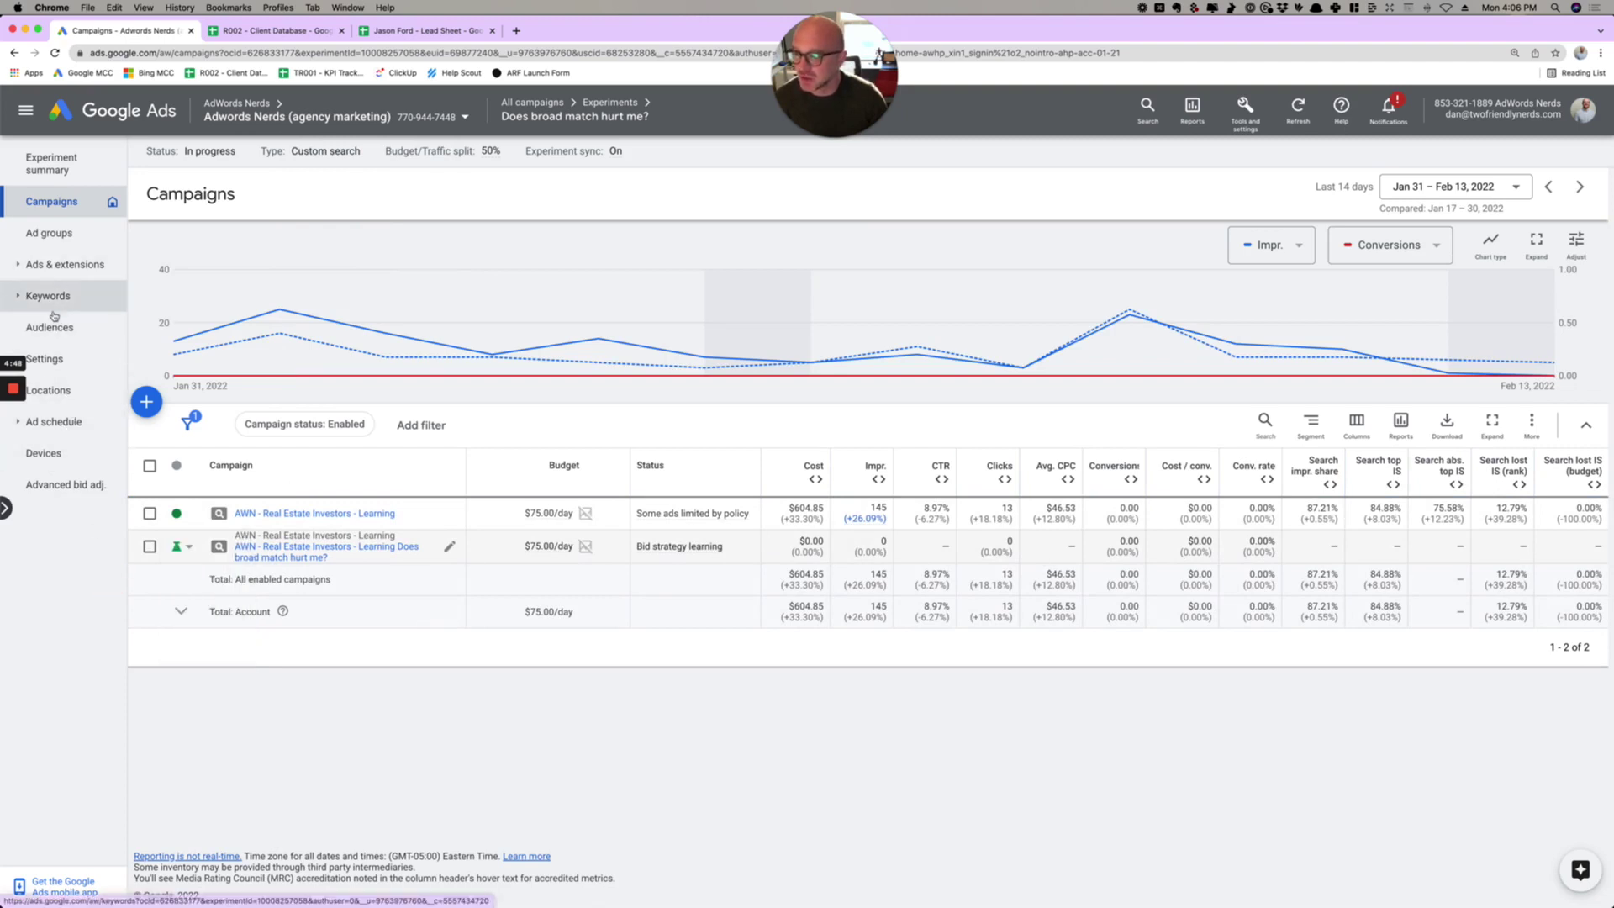
End the "Does broad match hurt me?" experiment from its summary and review its campaigns list
{"action": "left_click", "coordinate": [533, 103]}
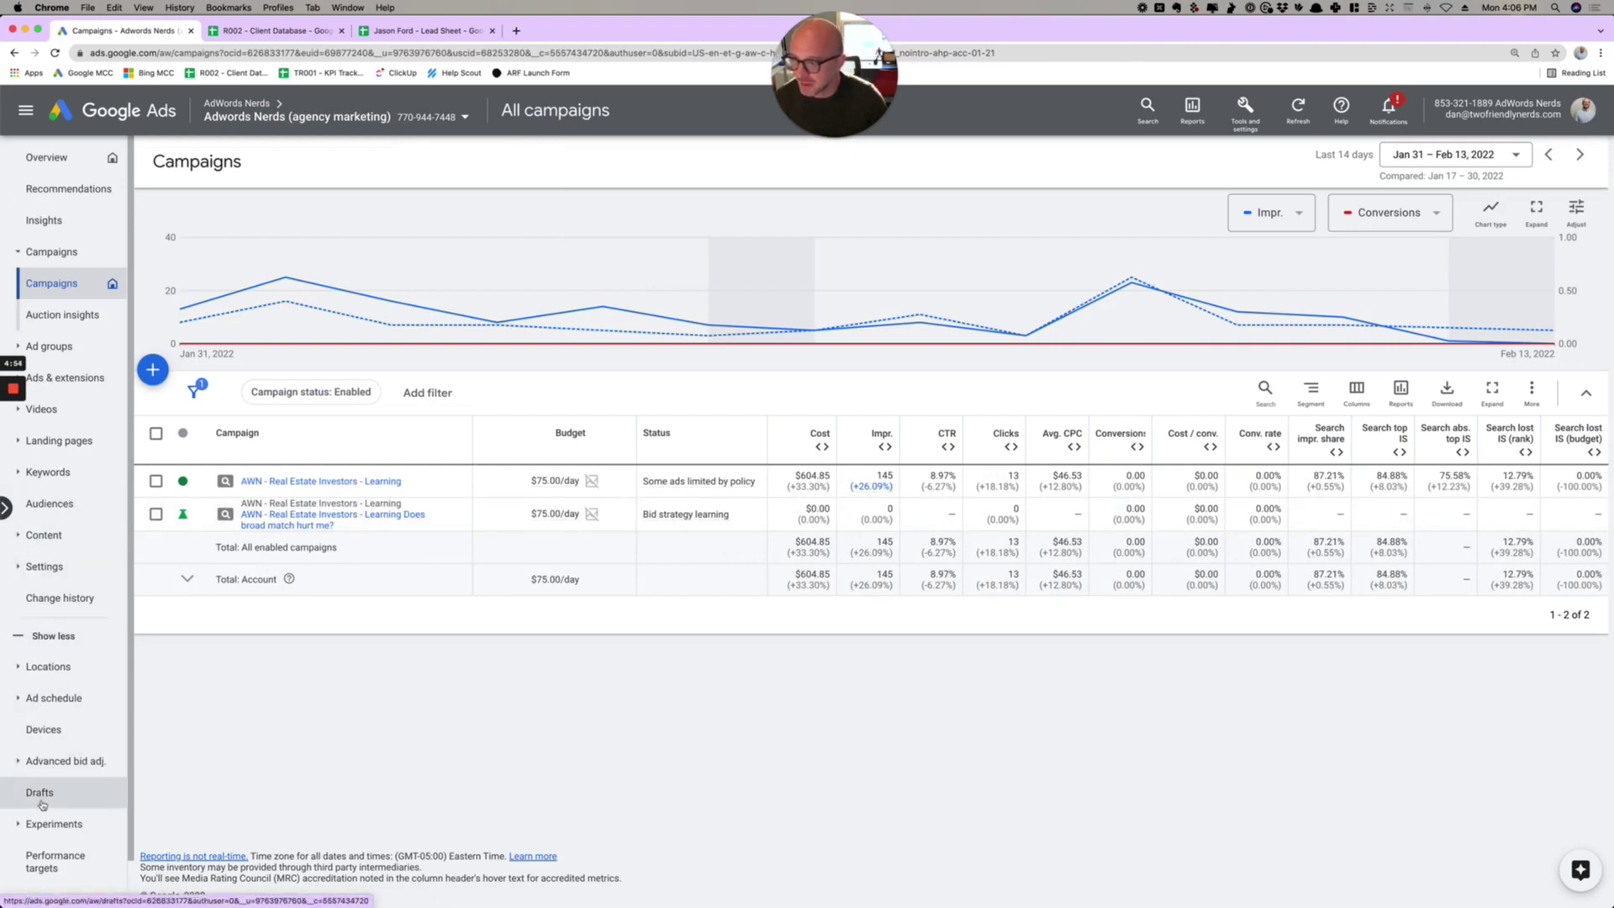
{"action": "left_click", "coordinate": [47, 828]}
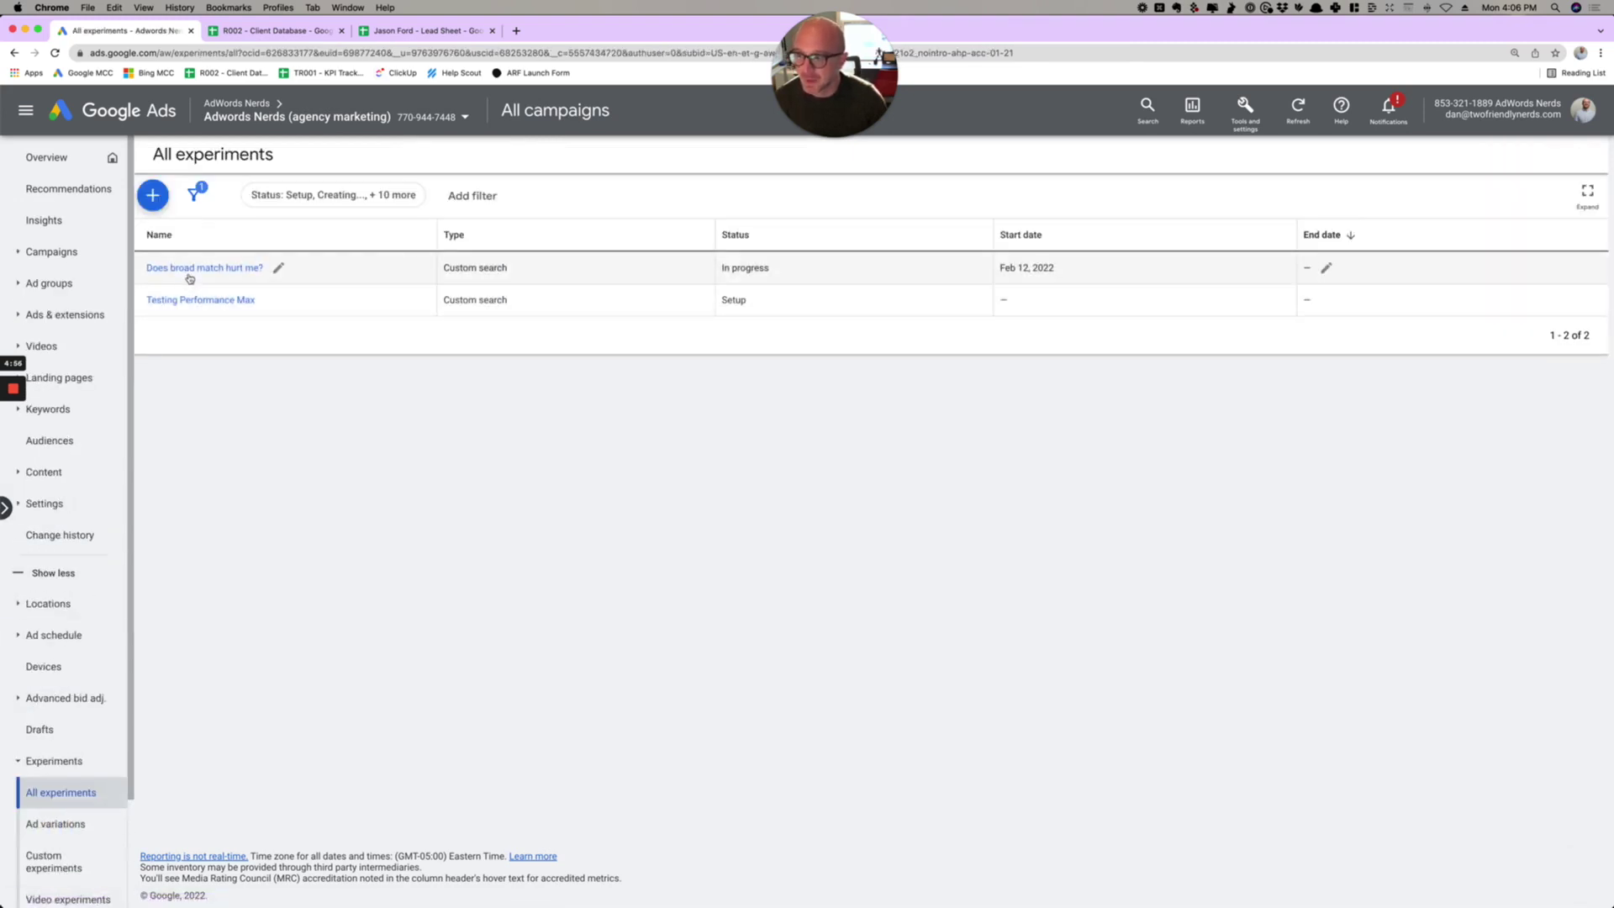
{"action": "left_click", "coordinate": [193, 269]}
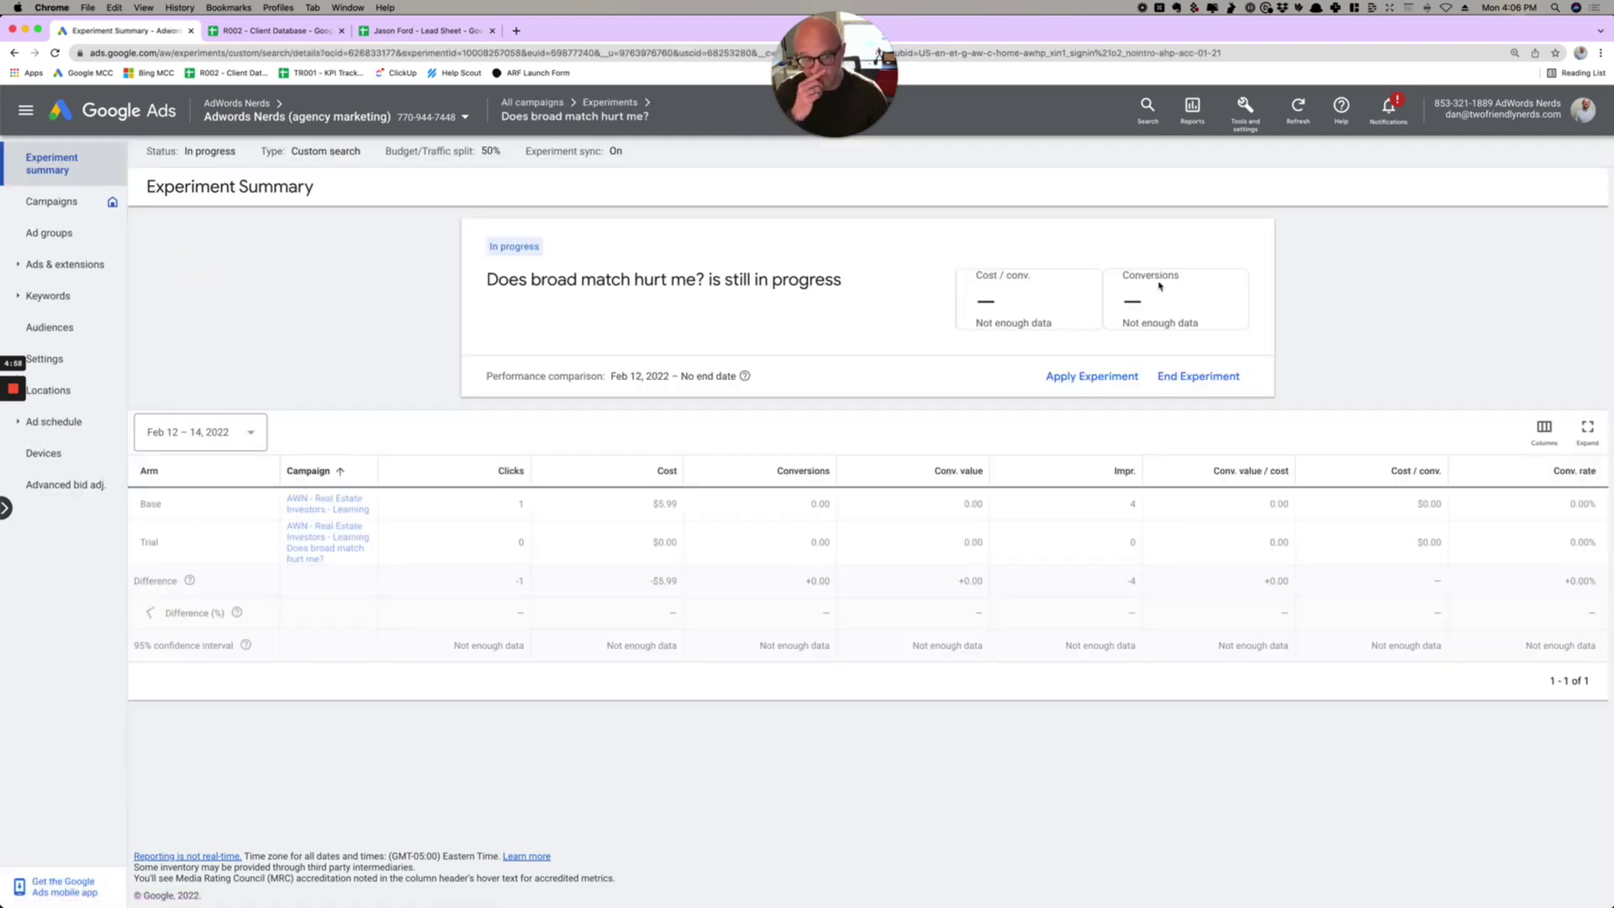
{"action": "left_click", "coordinate": [1189, 380]}
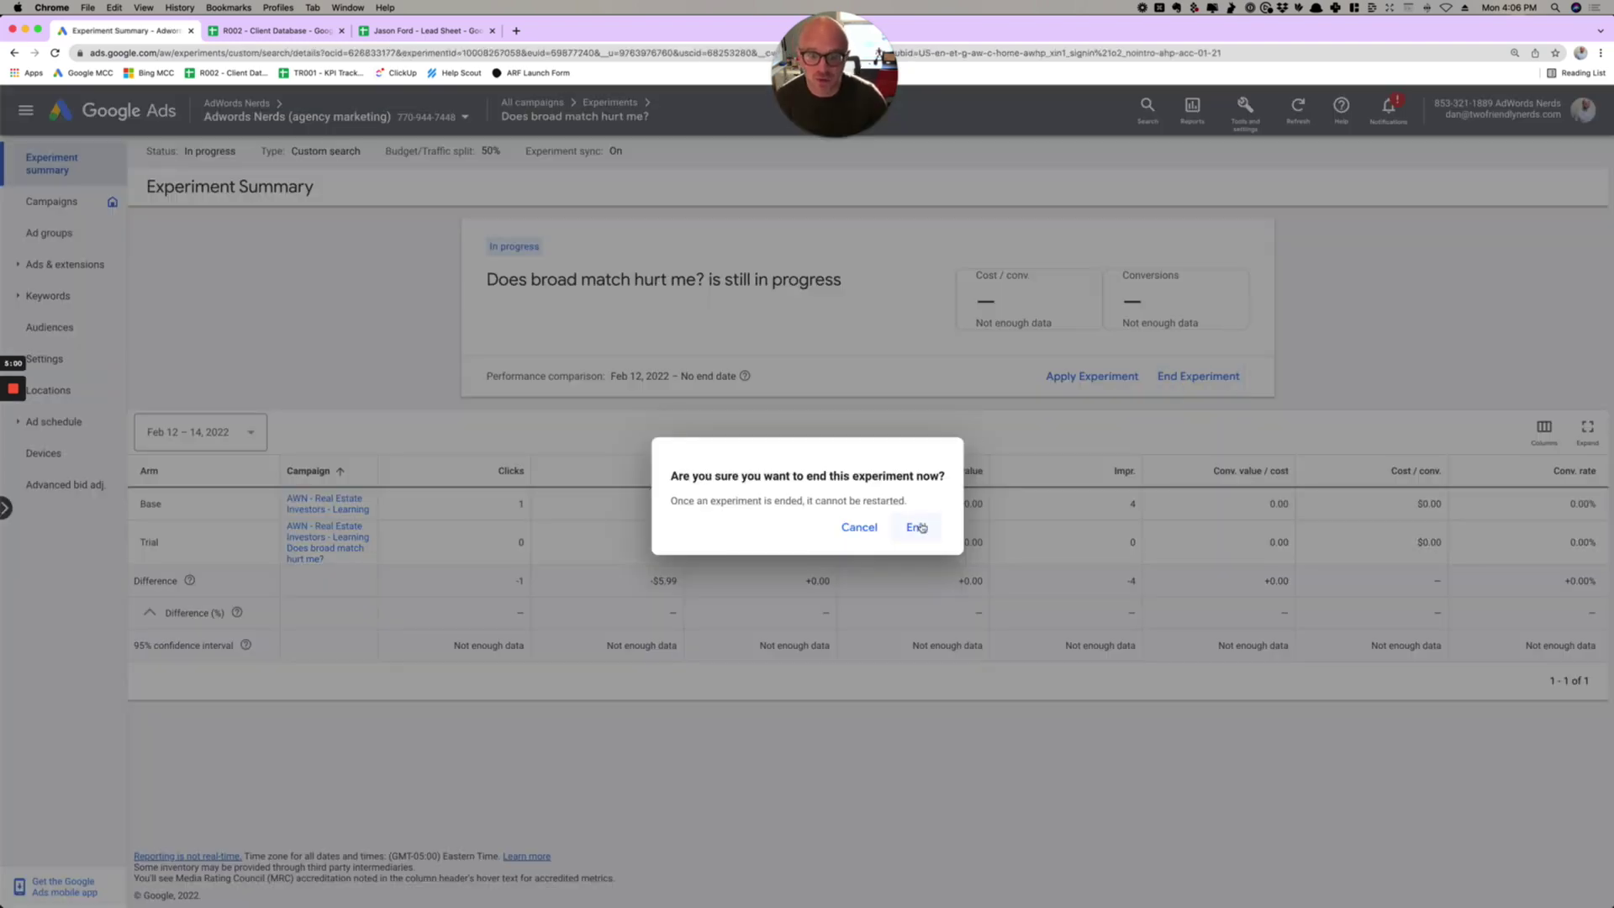
{"action": "left_click", "coordinate": [918, 527]}
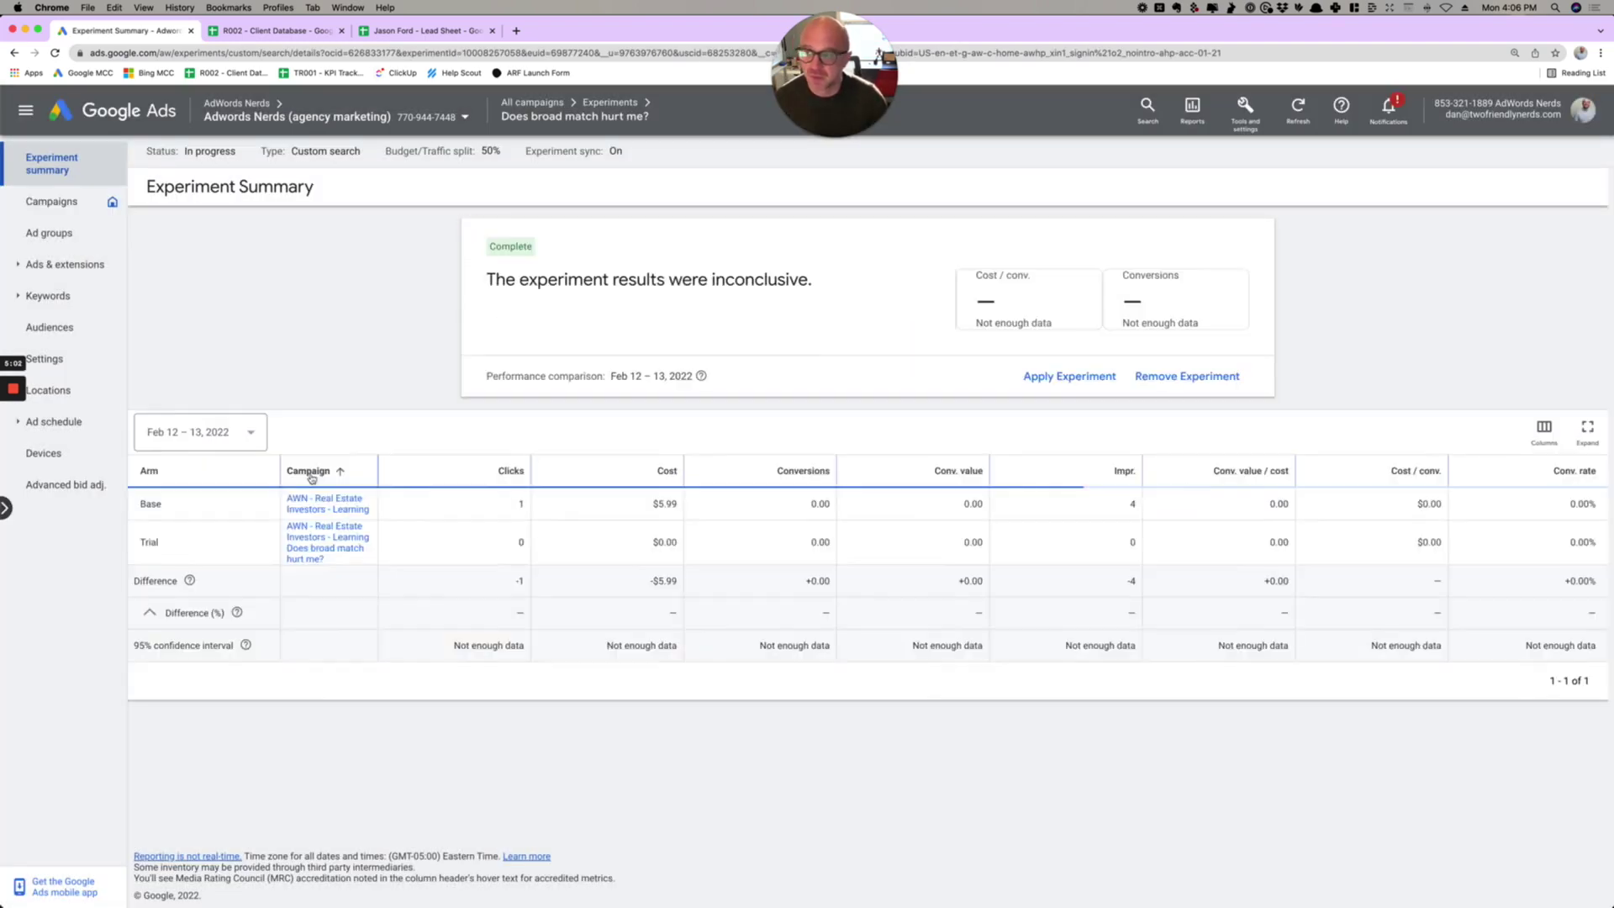
{"action": "left_click", "coordinate": [47, 204]}
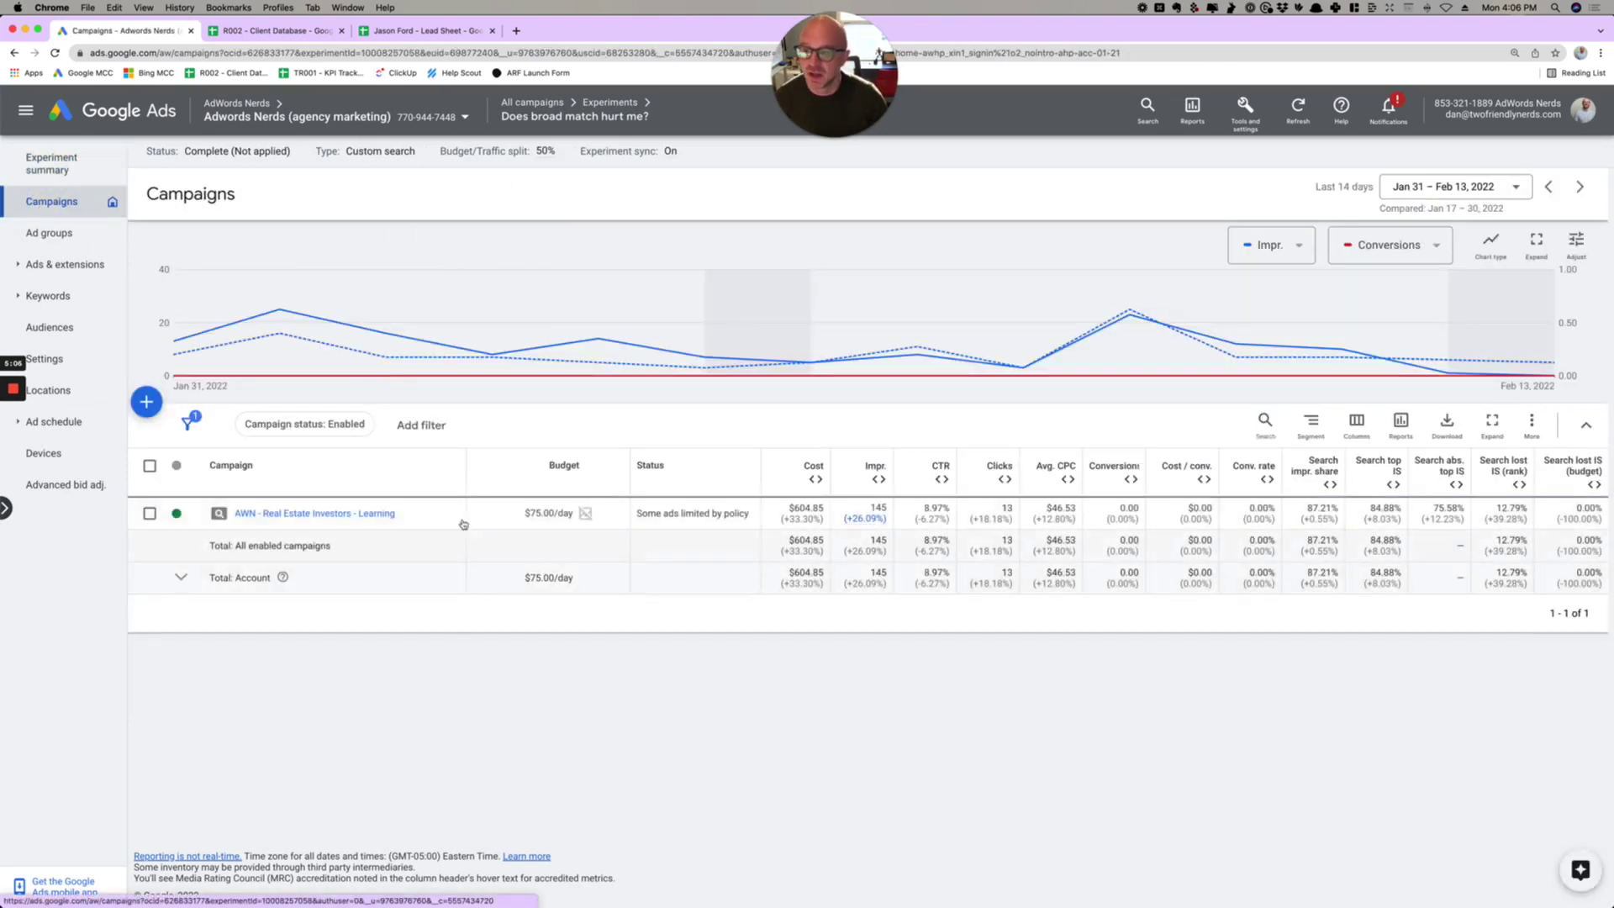